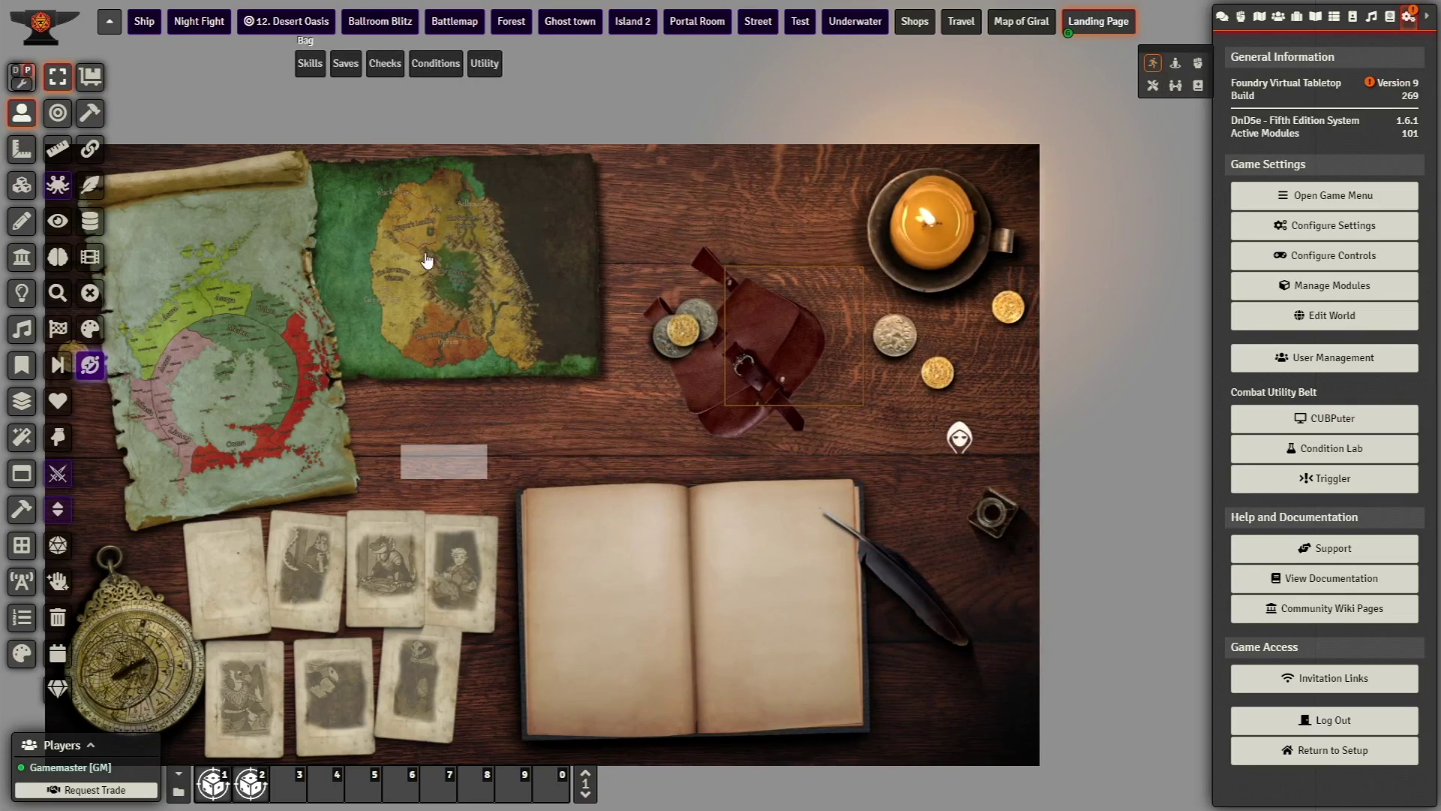
Check the landing page's interactive spots by viewing the Quest Log, the Campaign Notes journal and the Bag of Holding
{"action": "left_click", "coordinate": [426, 261]}
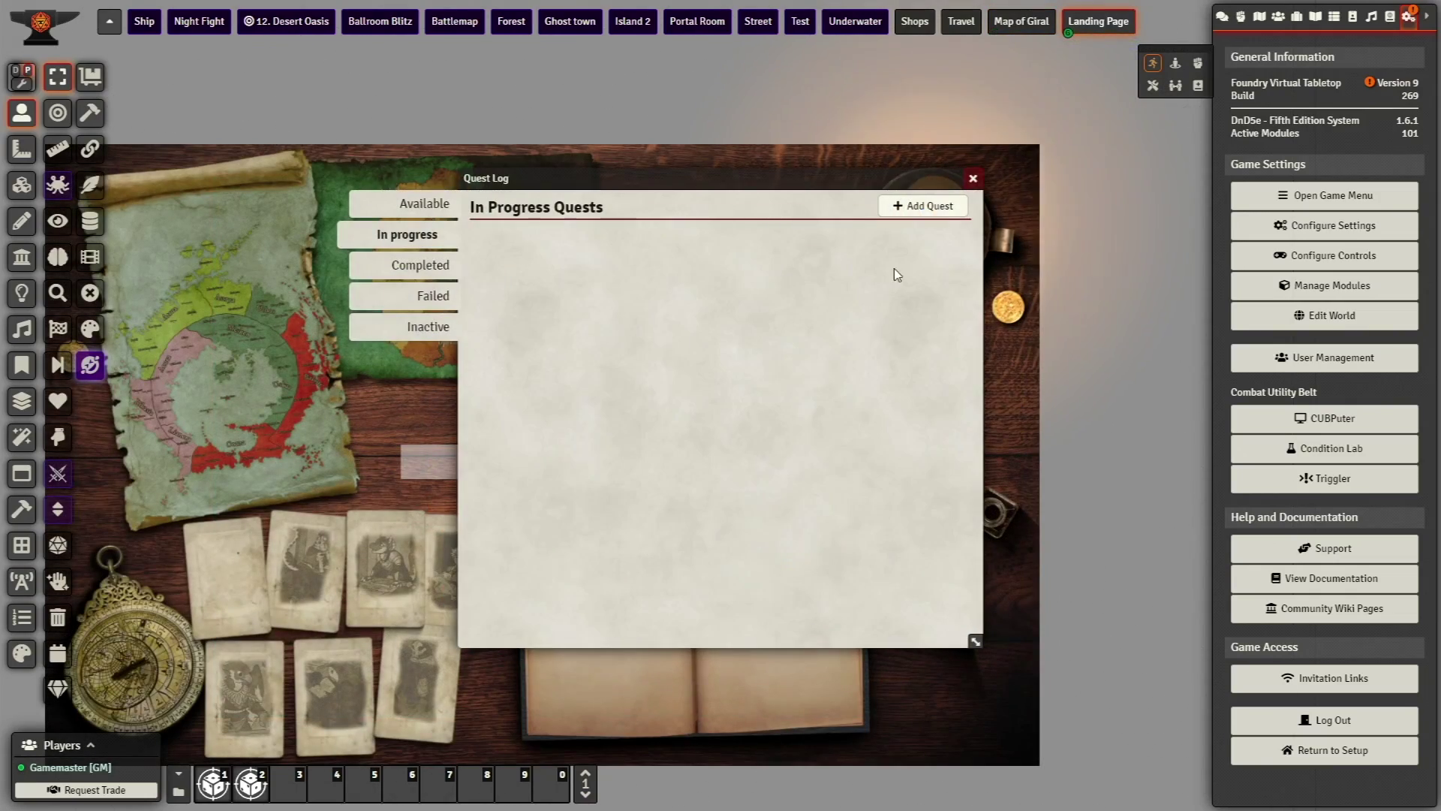
{"action": "left_click", "coordinate": [973, 181]}
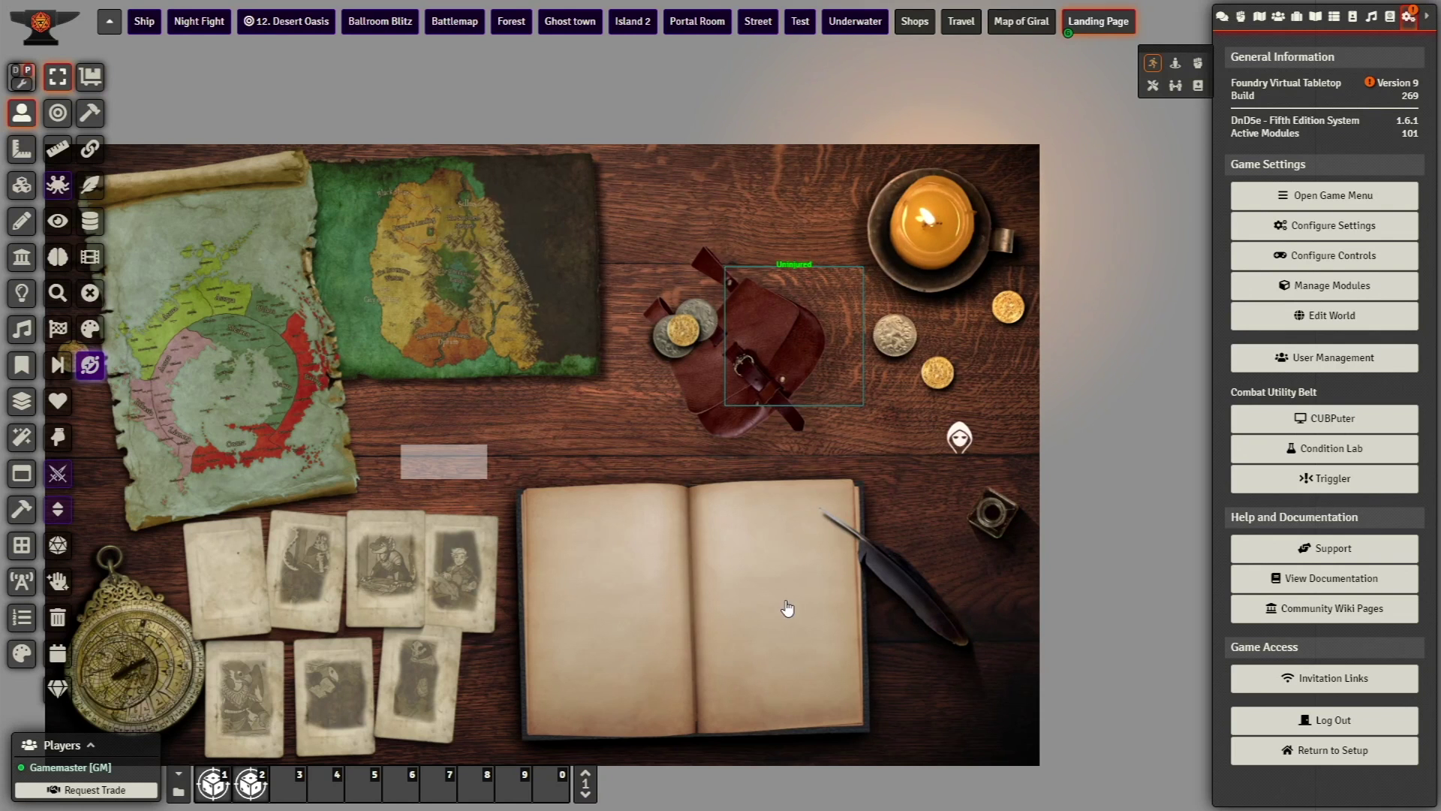
{"action": "left_click", "coordinate": [788, 608]}
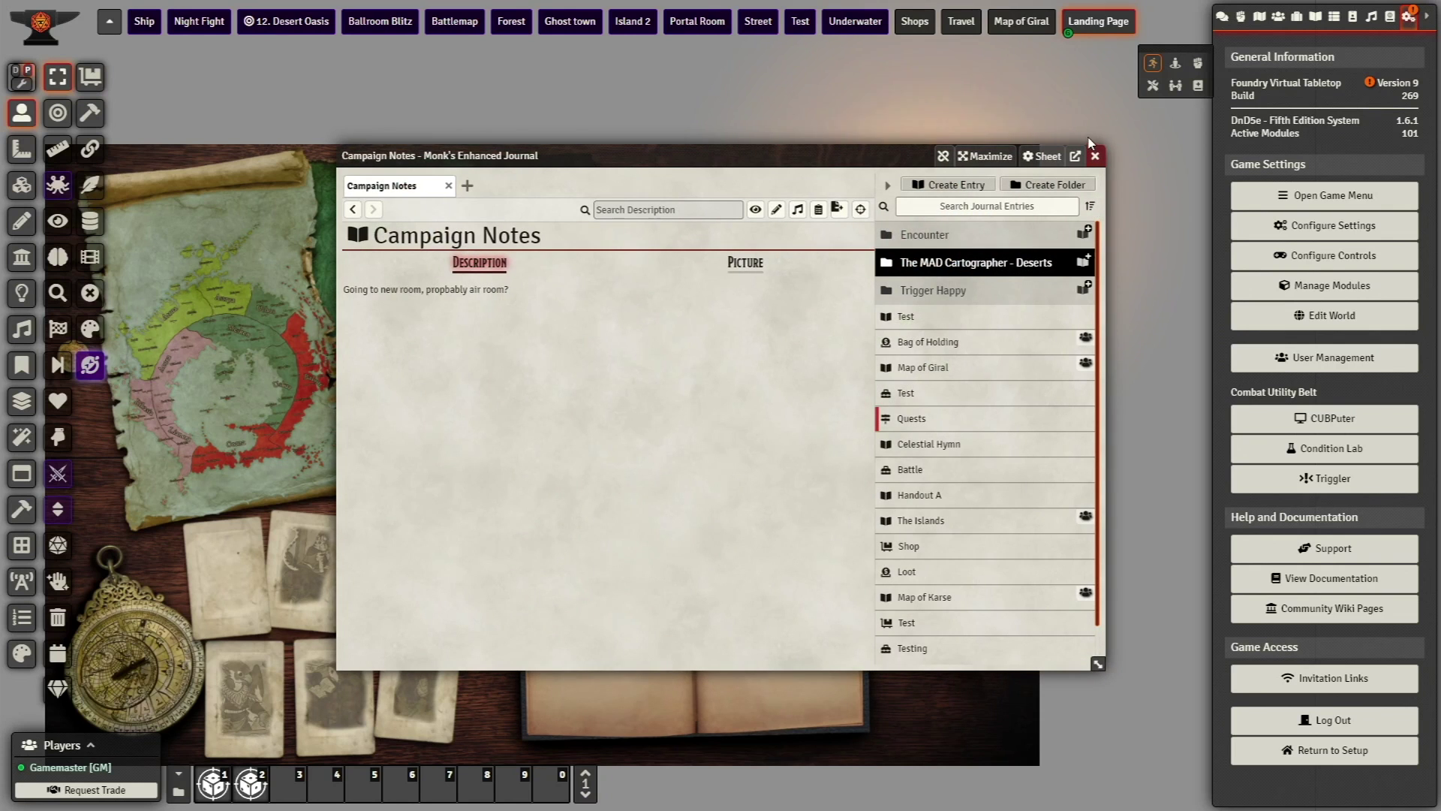
{"action": "left_click", "coordinate": [1095, 156]}
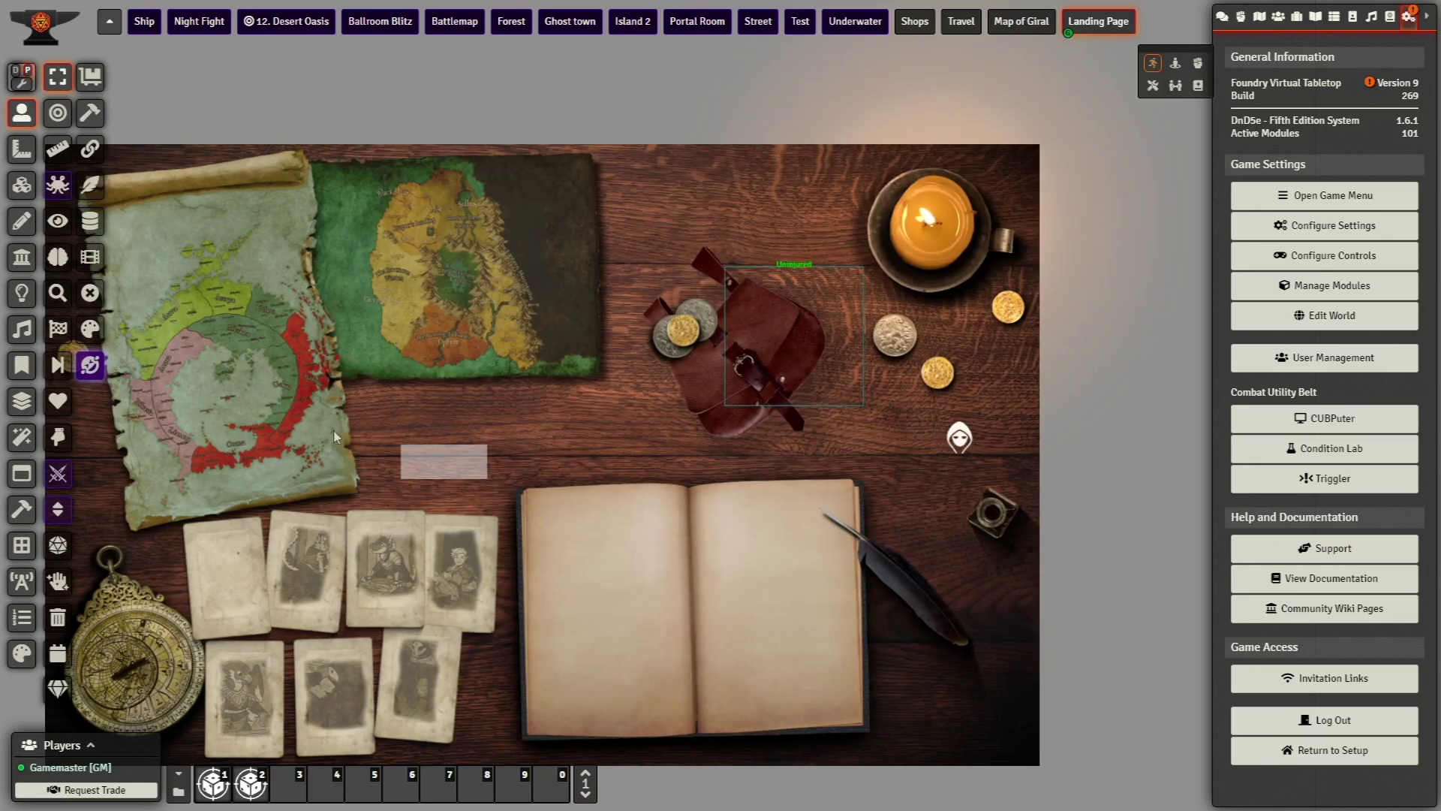
{"action": "double_click", "coordinate": [751, 356]}
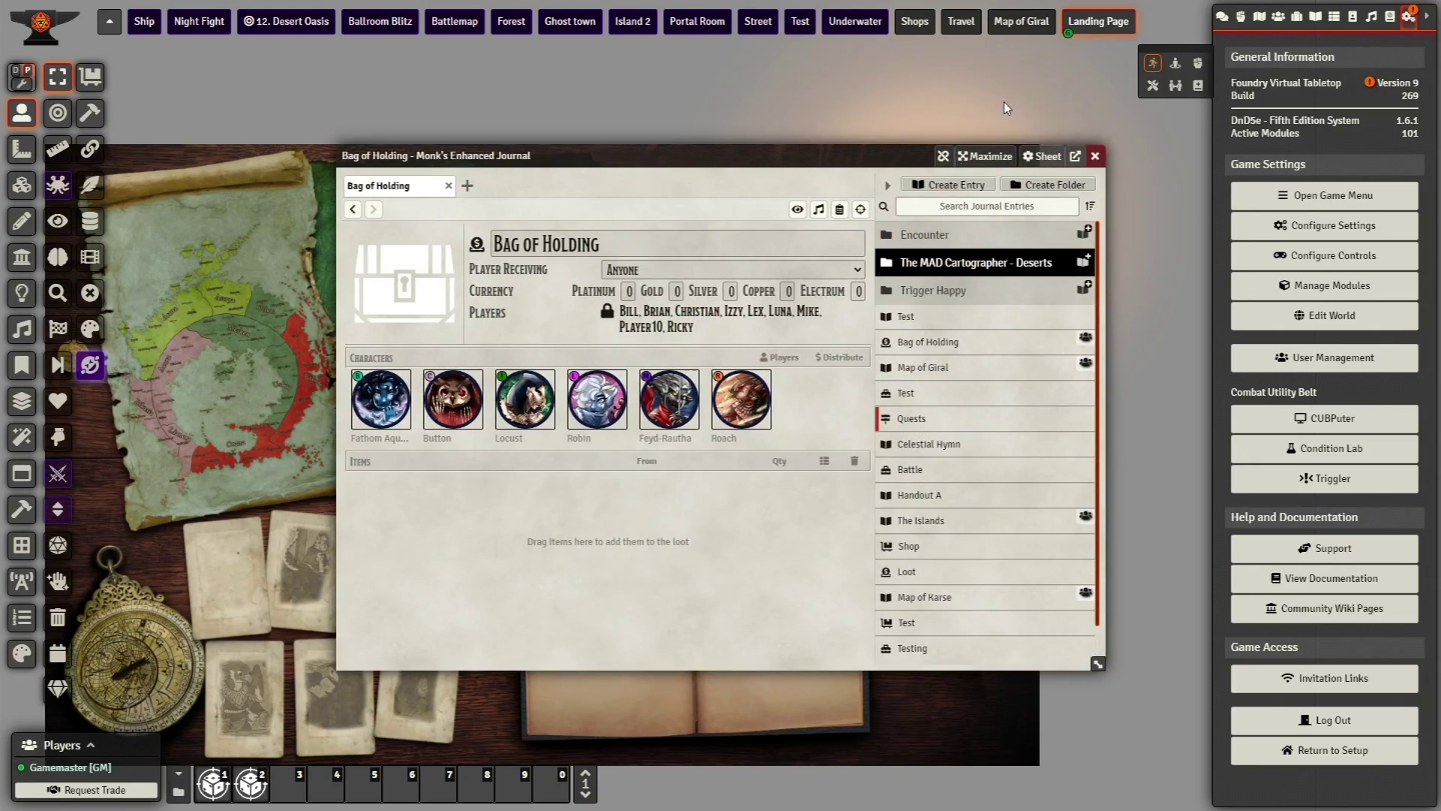
{"action": "left_click", "coordinate": [1097, 156]}
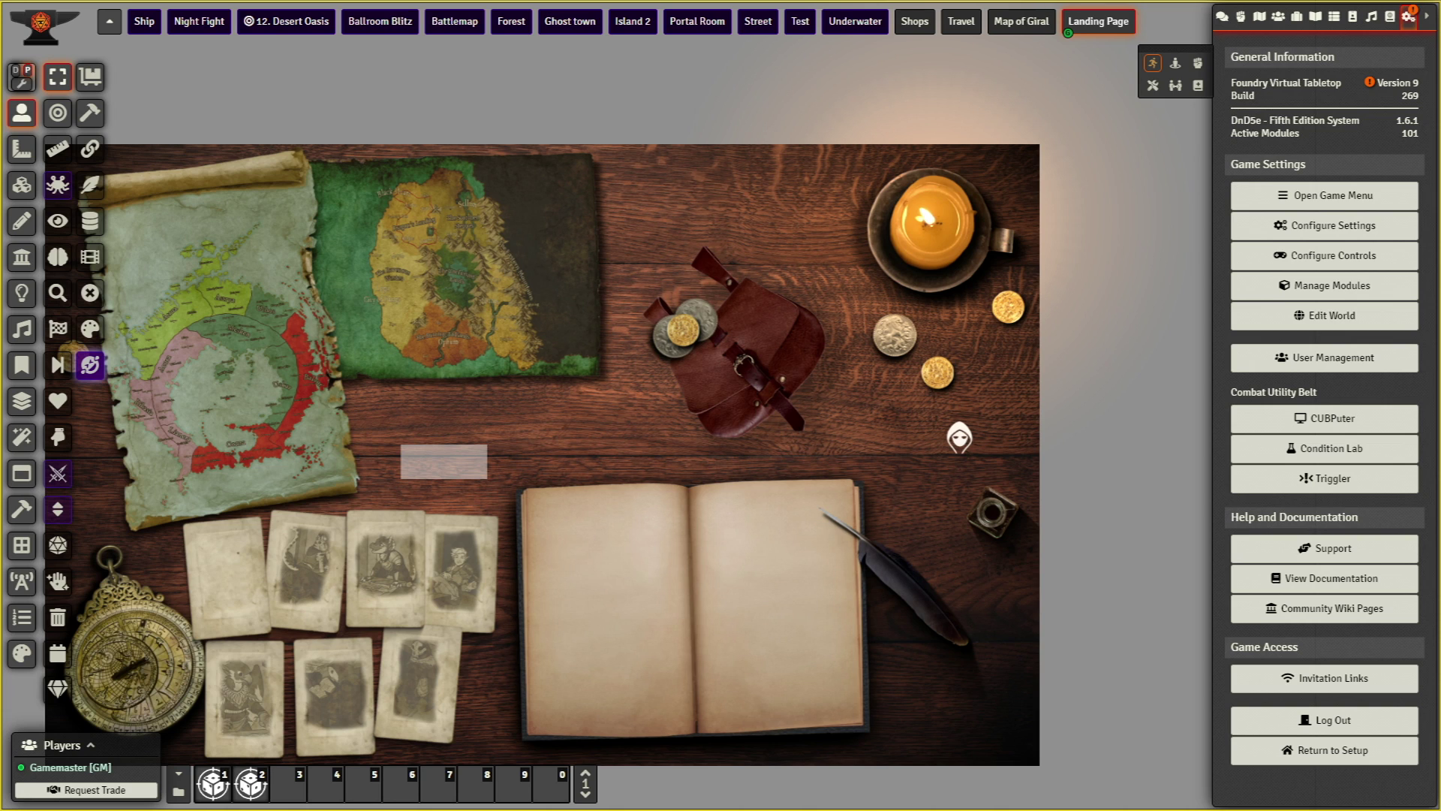
Draw a 200 × 350 px tile over the rightmost upper portrait card and assign Transparent icon.png as its image
{"action": "left_click", "coordinate": [21, 184]}
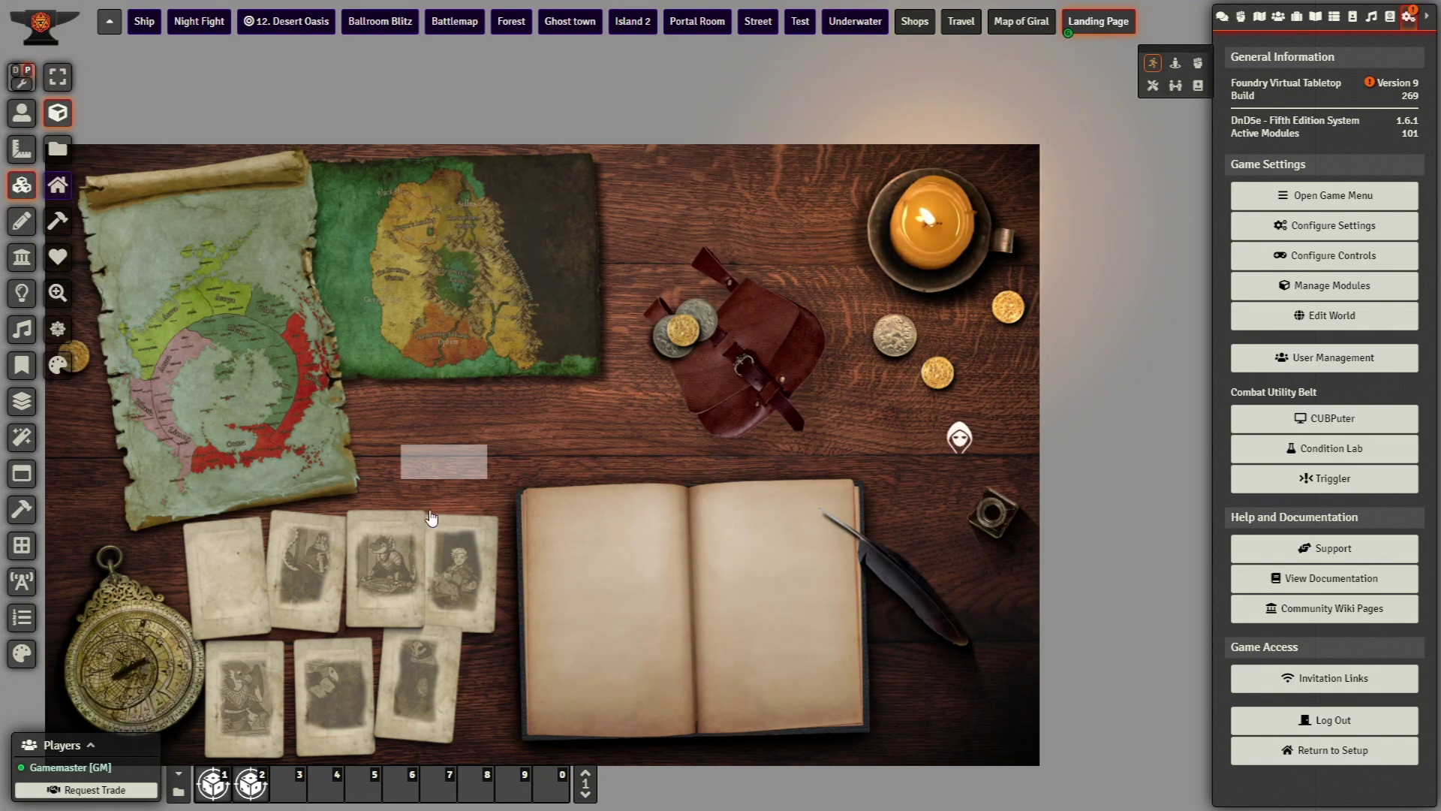
{"action": "left_click_drag", "start_coordinate": [429, 516], "coordinate": [498, 637]}
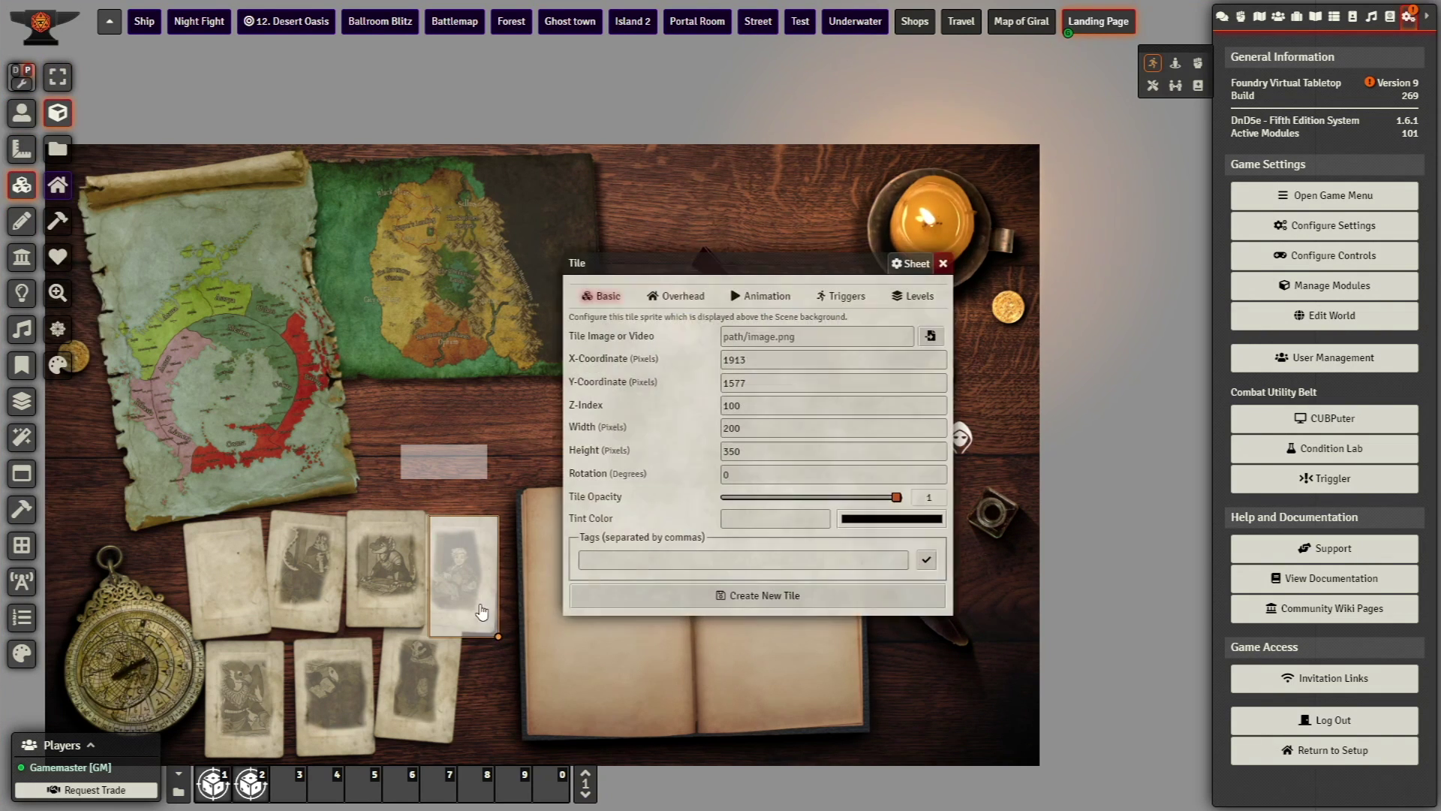
{"action": "left_click", "coordinate": [924, 334]}
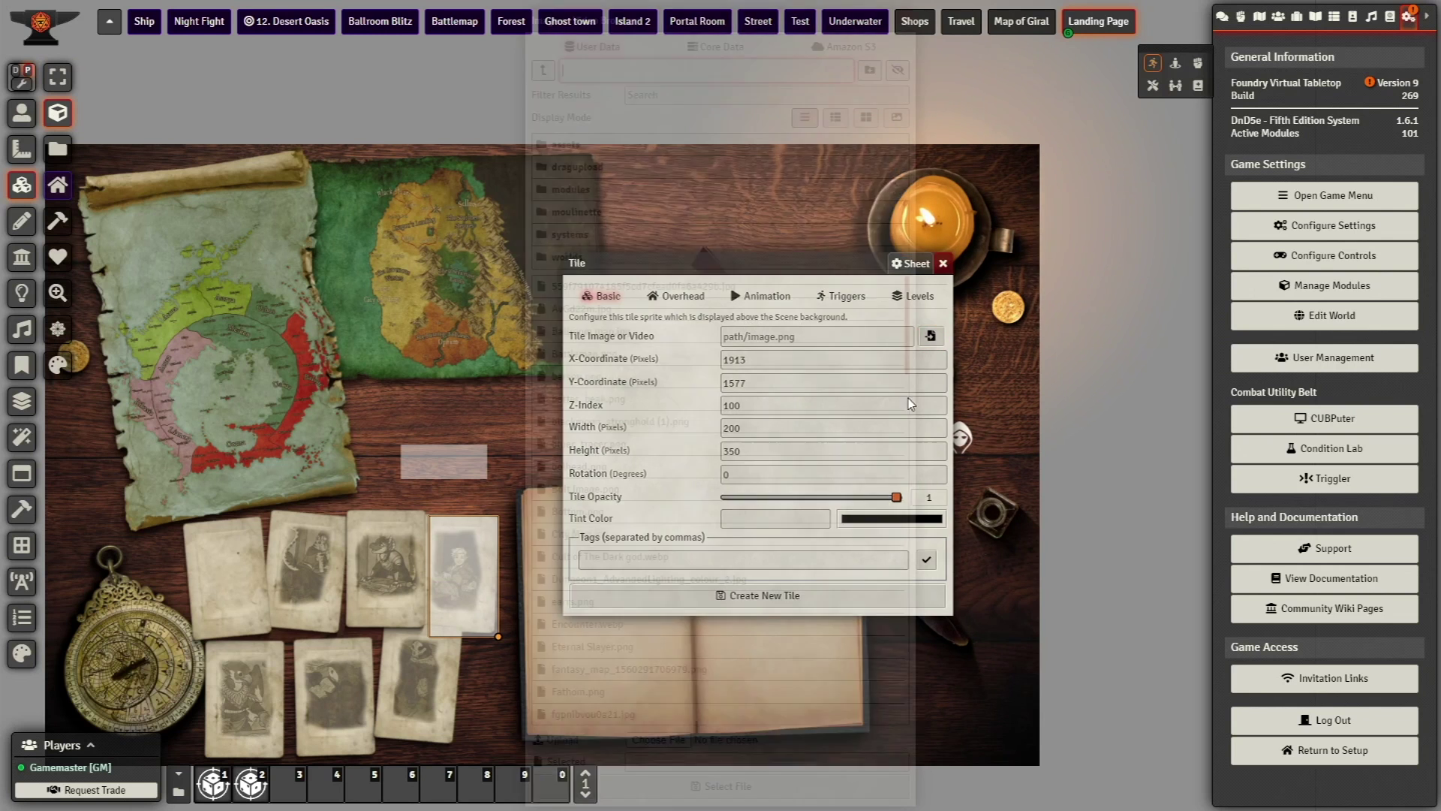
{"action": "scroll", "coordinate": [724, 451], "scroll_direction": "down", "scroll_amount": 10}
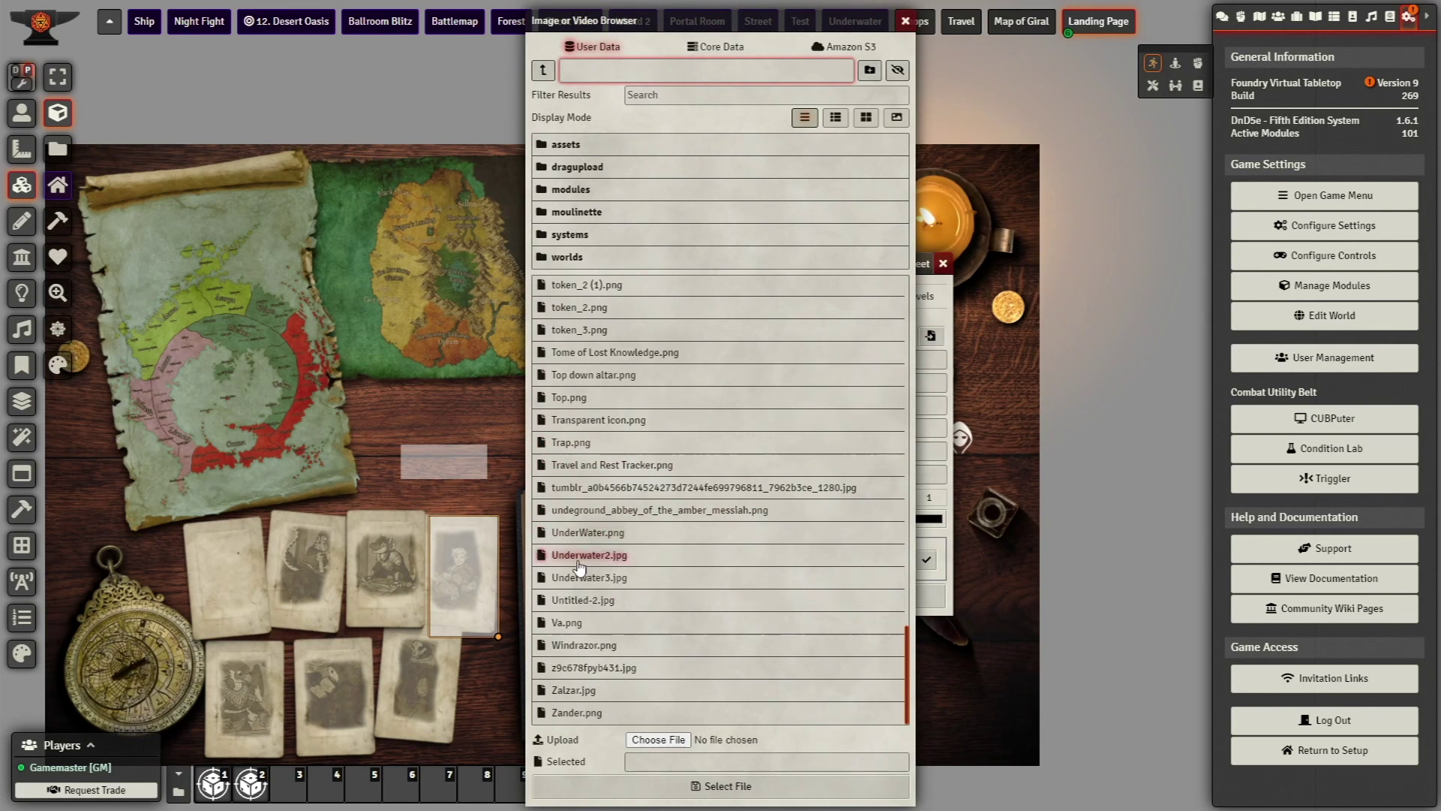
{"action": "left_click", "coordinate": [600, 424]}
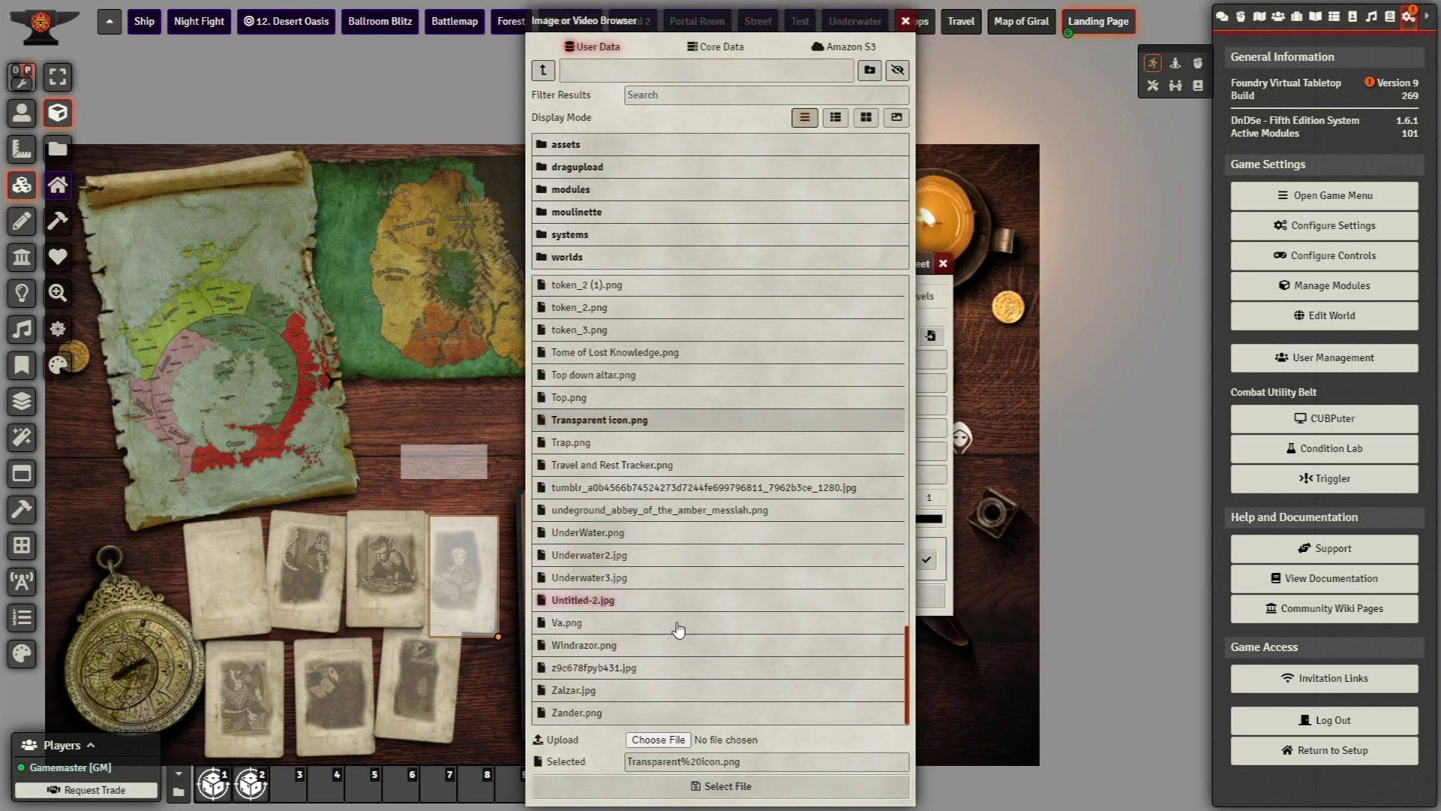
{"action": "left_click", "coordinate": [714, 786]}
Set the tile to trigger On Click with the hoverover pointer enabled, and create it
{"action": "left_click", "coordinate": [847, 295]}
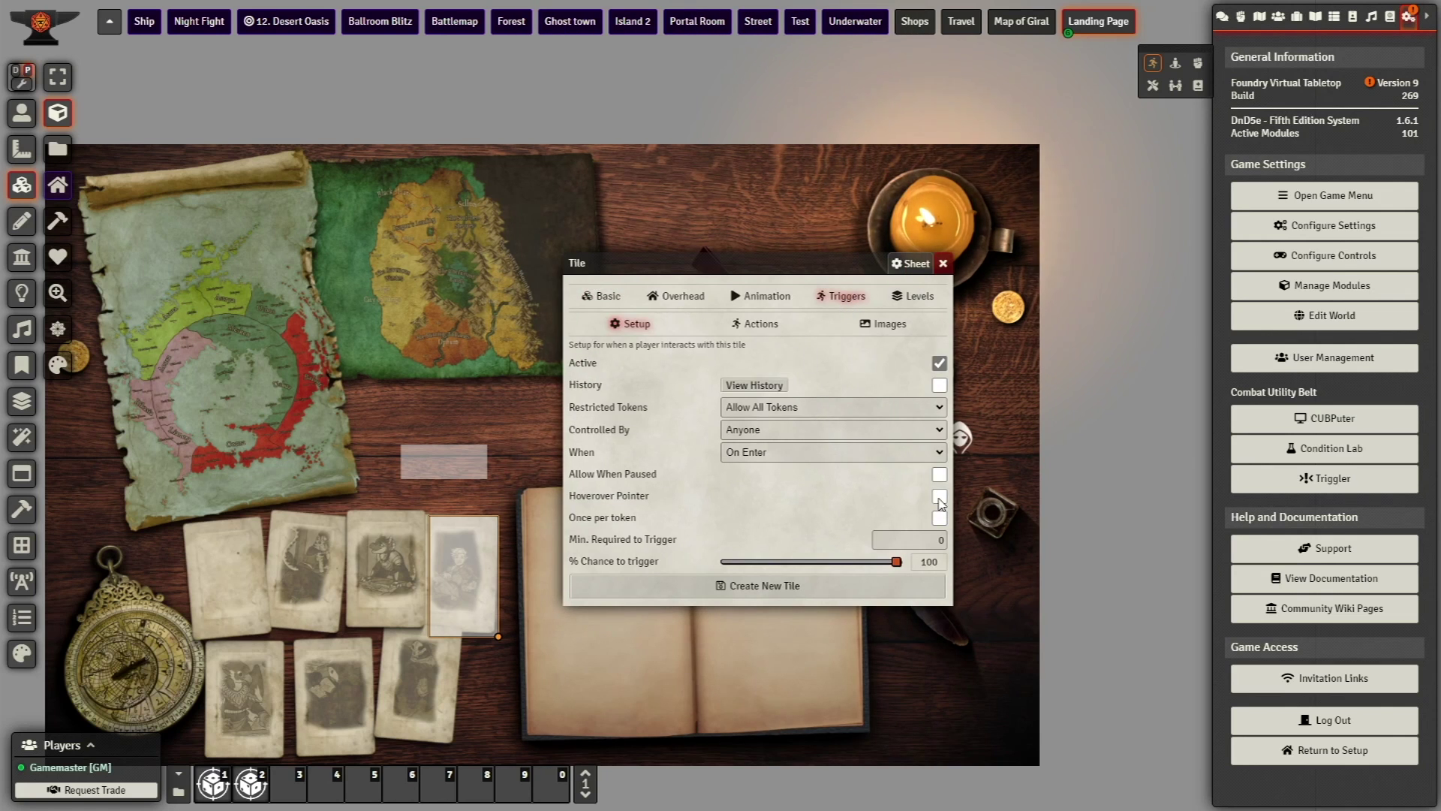
{"action": "left_click", "coordinate": [940, 497]}
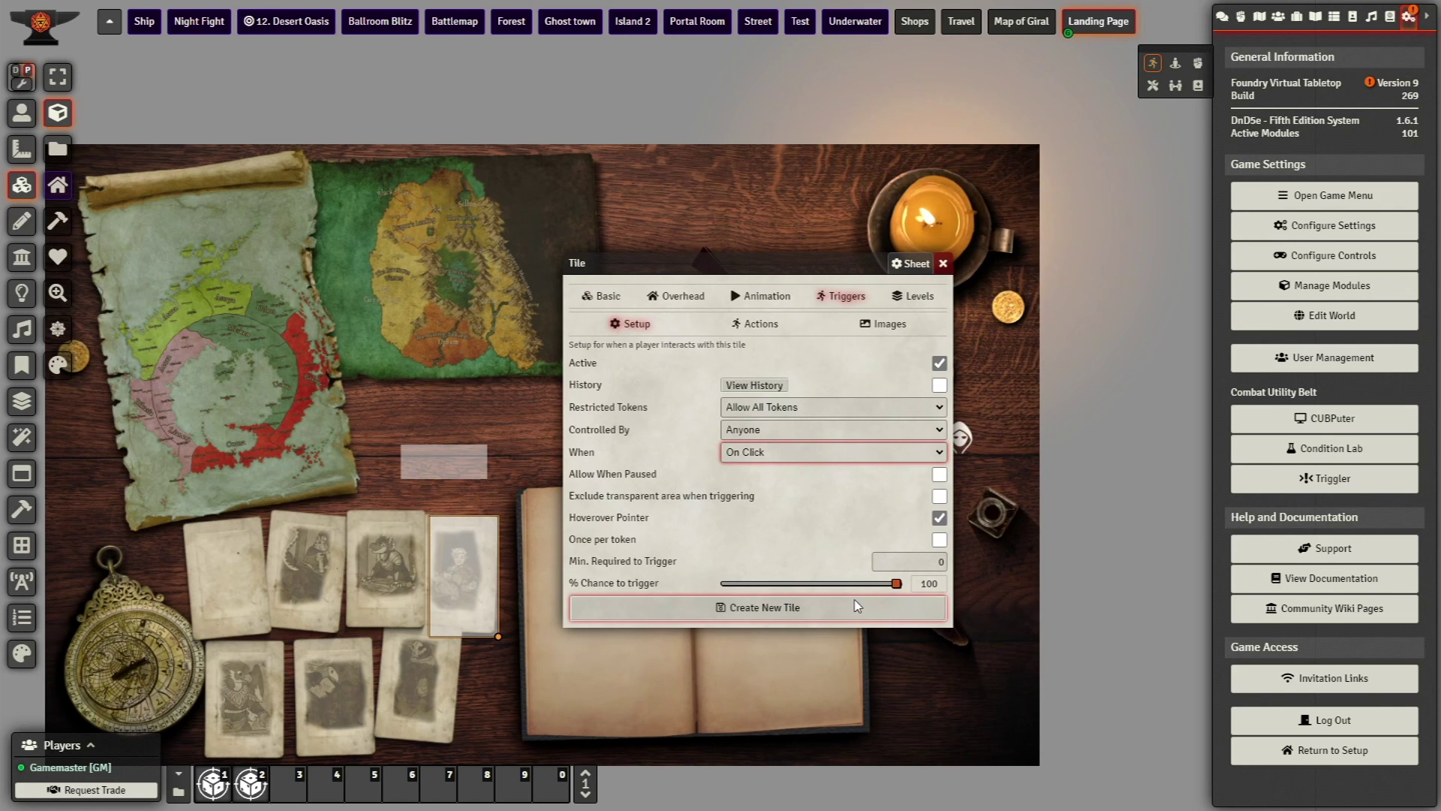
{"action": "left_click", "coordinate": [856, 606]}
Add an Open an Actor Sheet action to the portrait tile, shown to the Triggering Player
{"action": "double_click", "coordinate": [475, 582]}
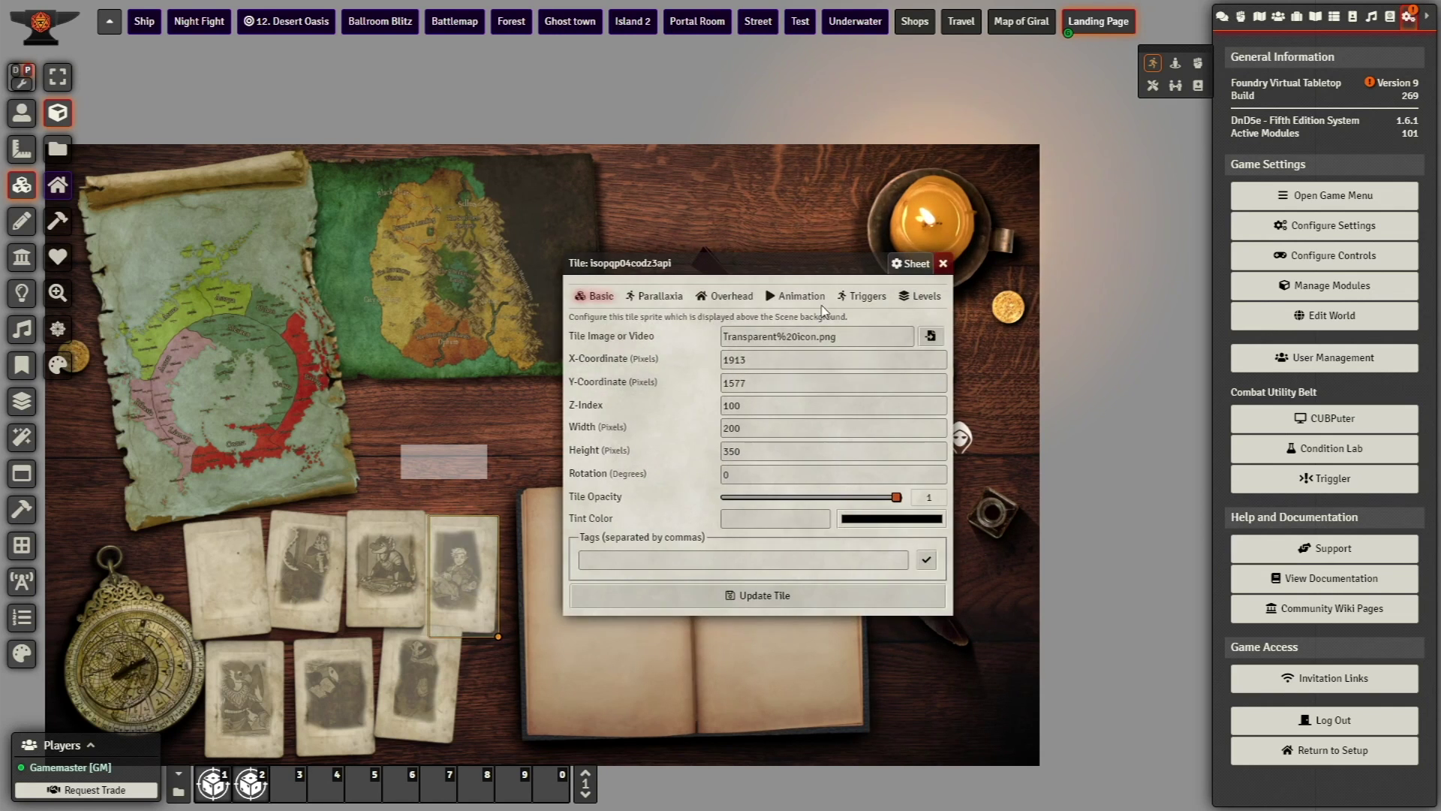
{"action": "left_click", "coordinate": [864, 296]}
{"action": "left_click", "coordinate": [784, 332]}
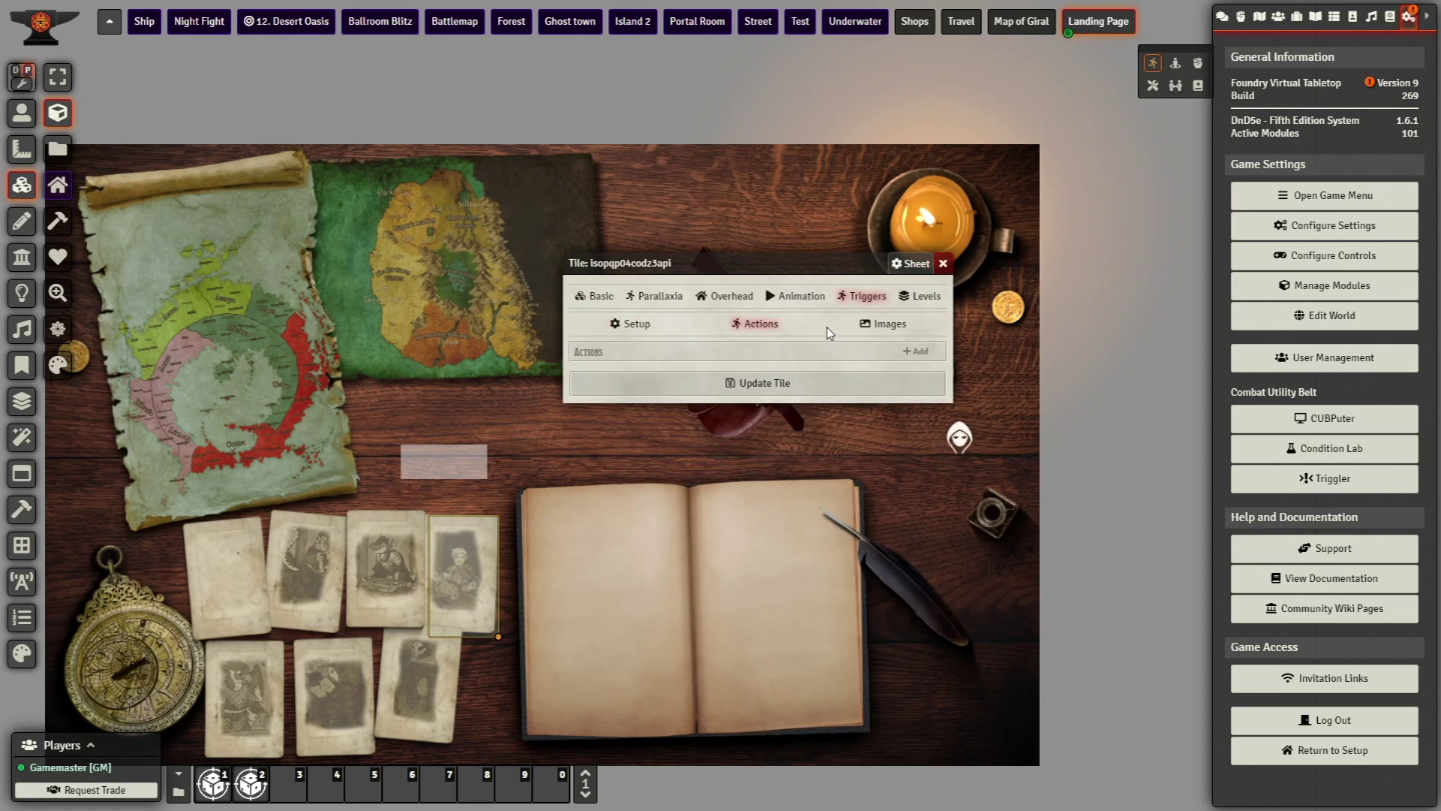
{"action": "left_click", "coordinate": [916, 350]}
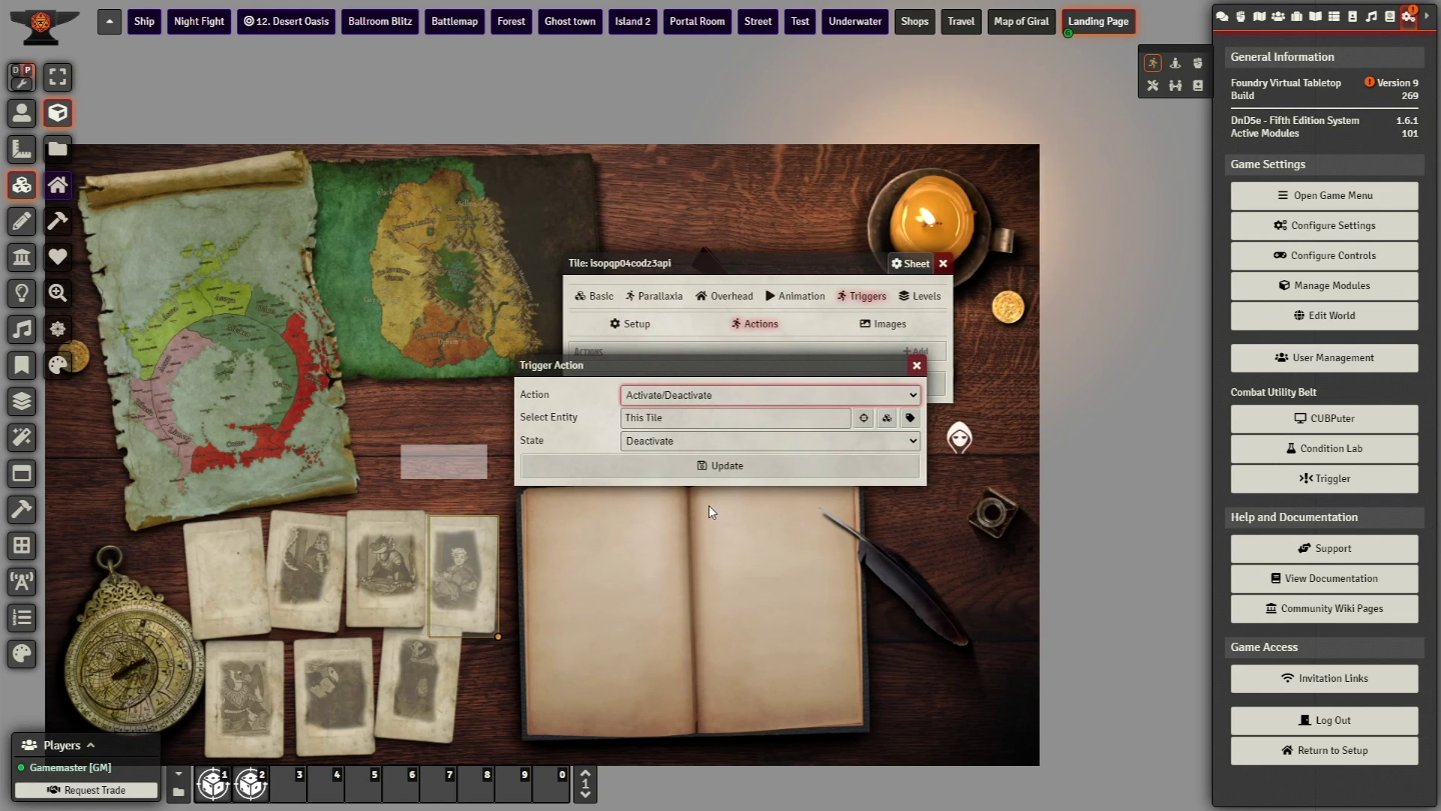
{"action": "key", "text": "o"}
{"action": "left_click", "coordinate": [828, 445]}
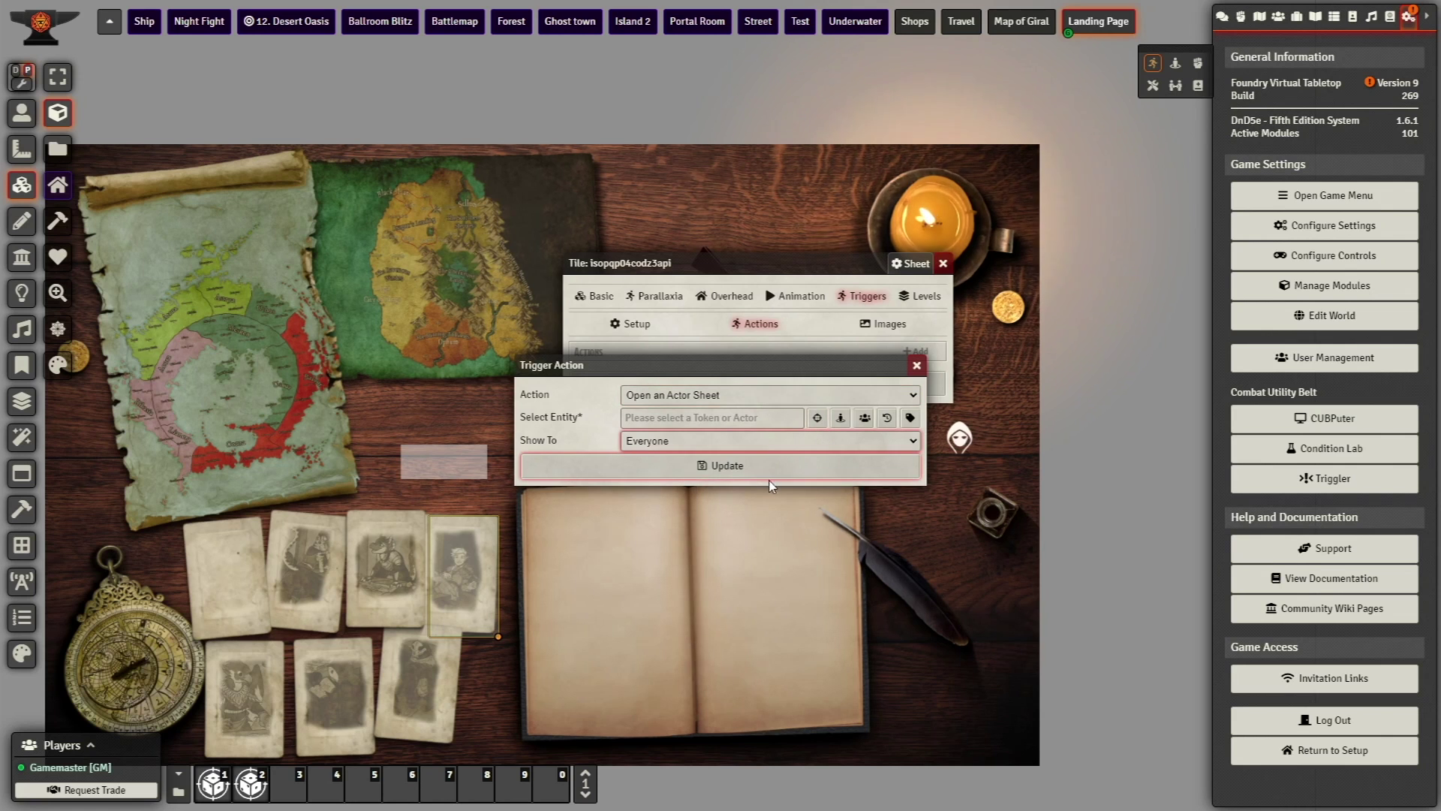
{"action": "left_click", "coordinate": [758, 501]}
Choose Robin from the Dnd Party folder as the action's actor, update the tile, and test the portrait card
{"action": "left_click", "coordinate": [817, 418]}
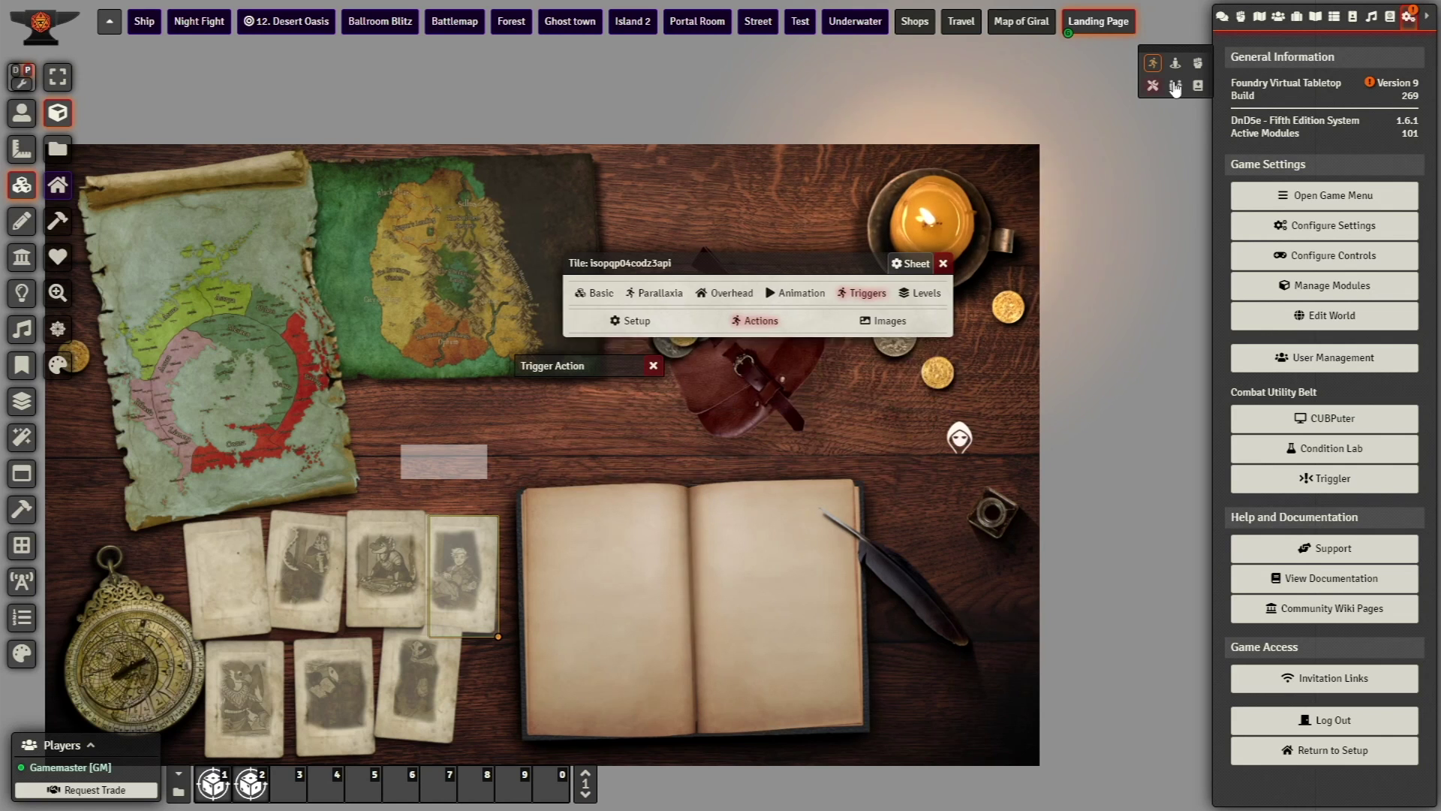
{"action": "left_click", "coordinate": [1278, 16]}
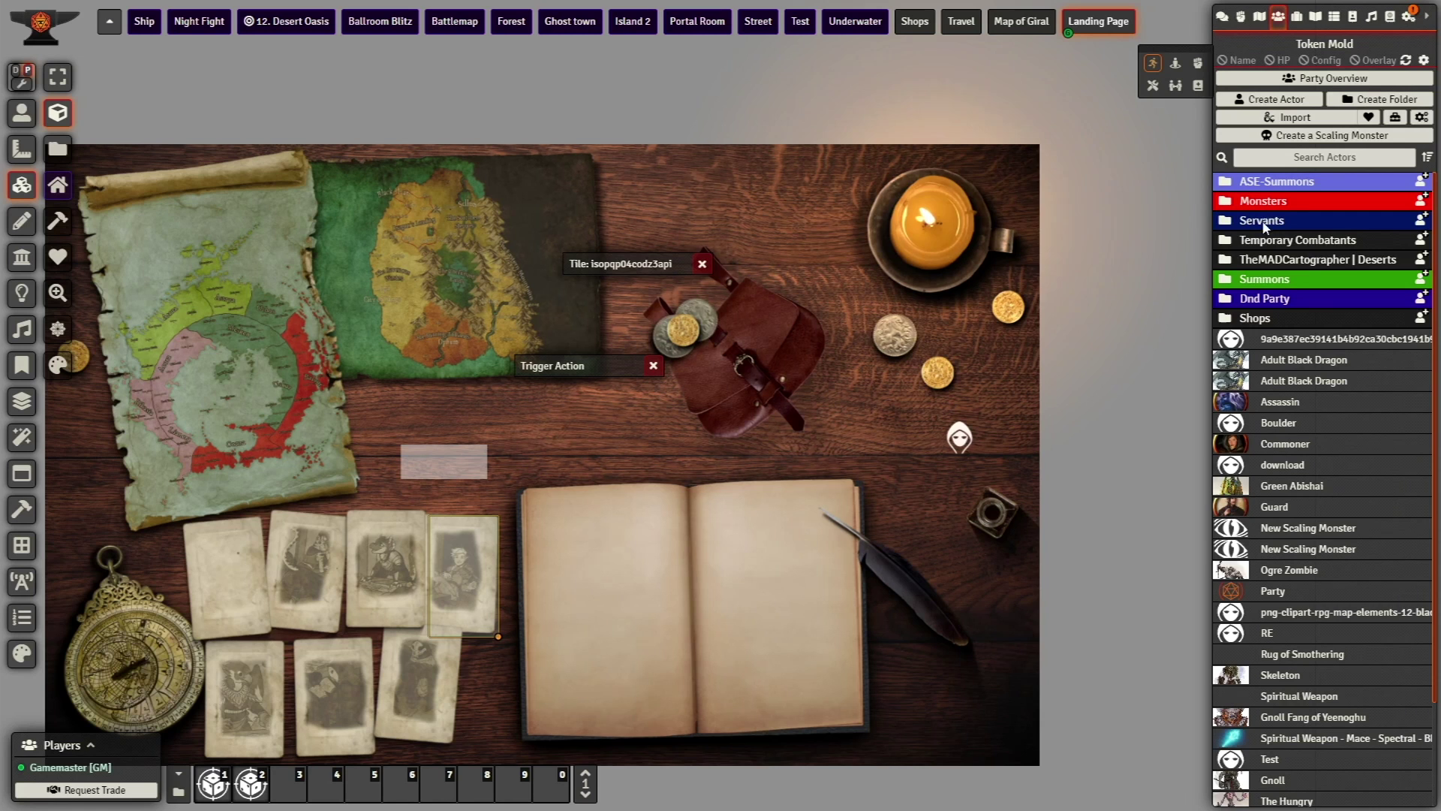
{"action": "left_click", "coordinate": [1263, 300]}
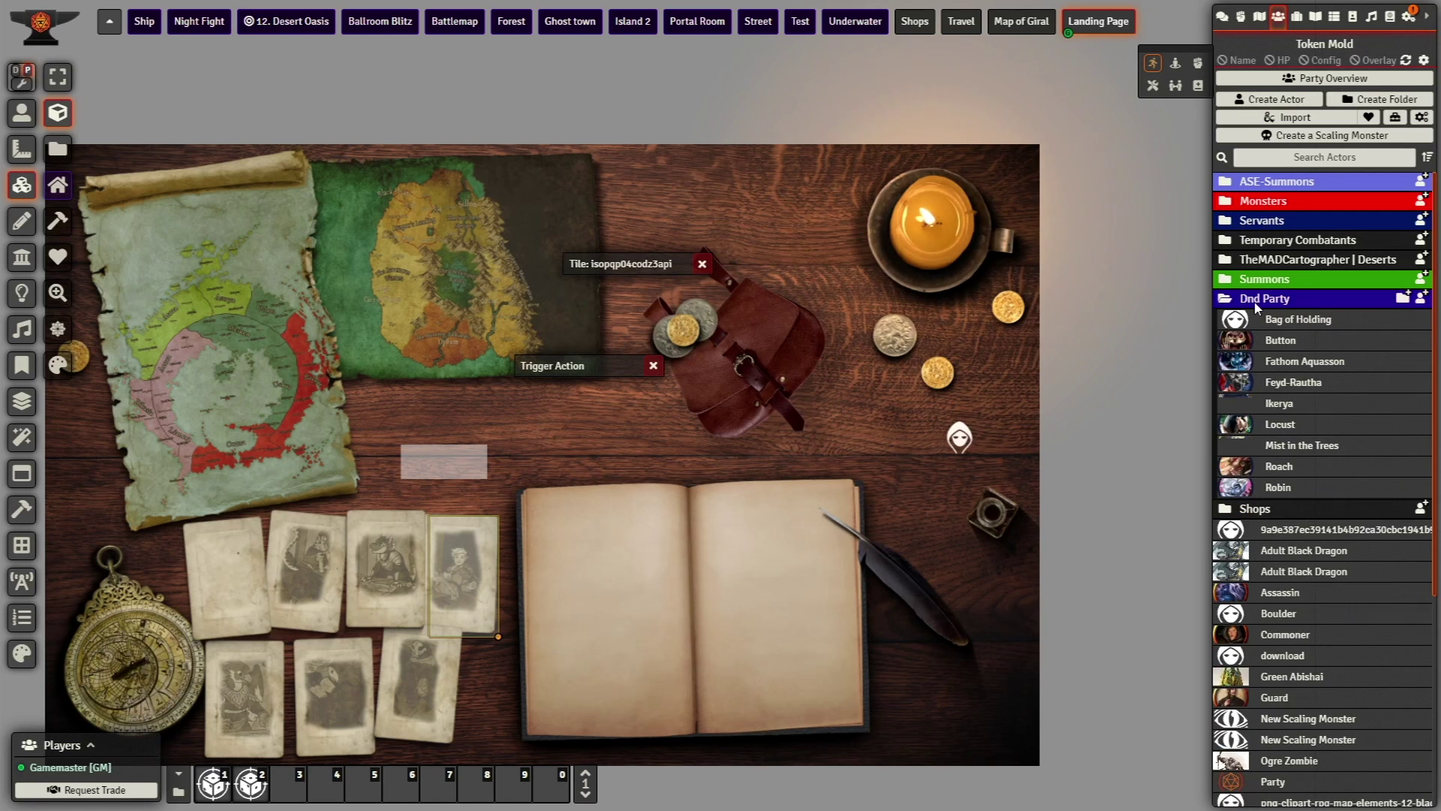
{"action": "left_click", "coordinate": [1281, 488]}
{"action": "left_click", "coordinate": [823, 470]}
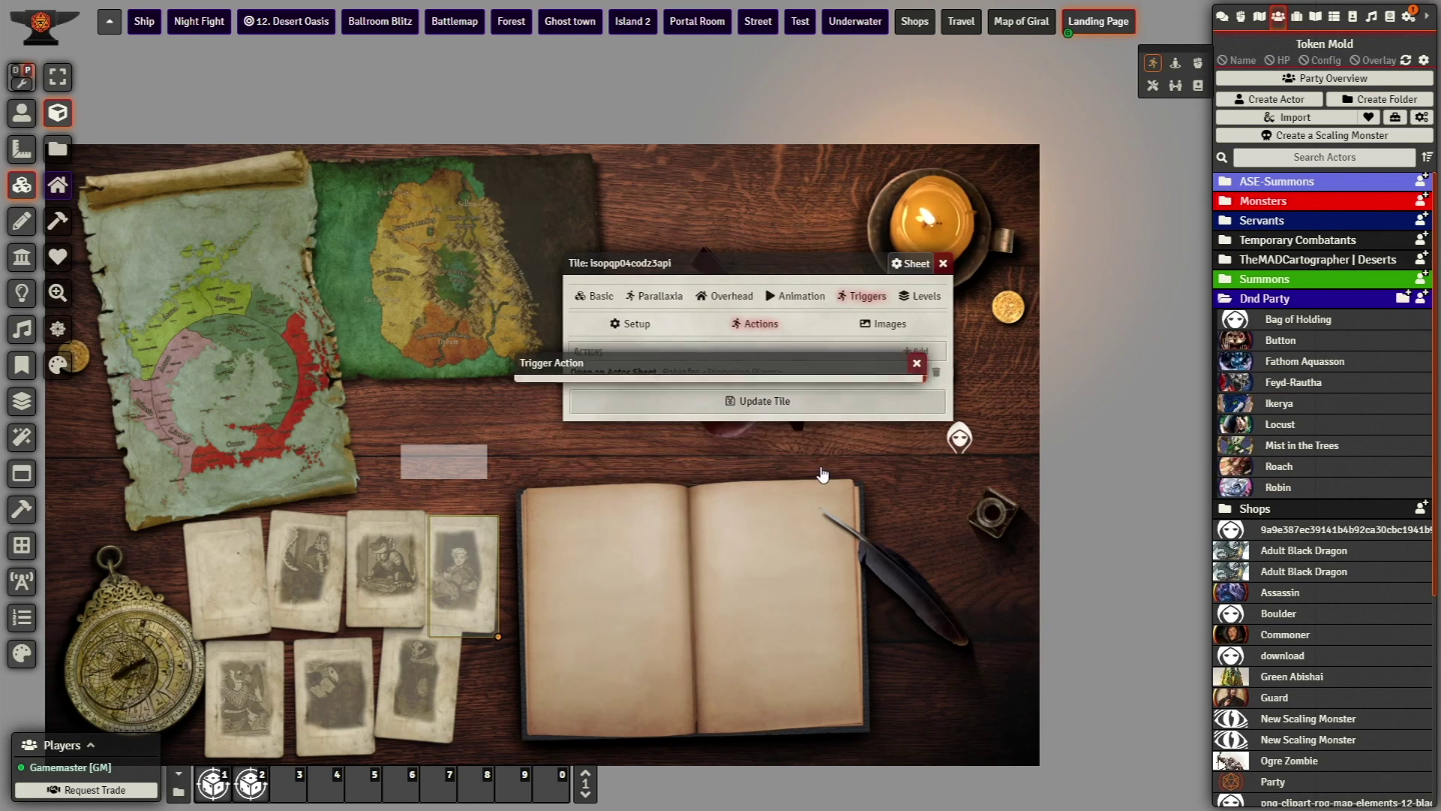
{"action": "left_click", "coordinate": [783, 413]}
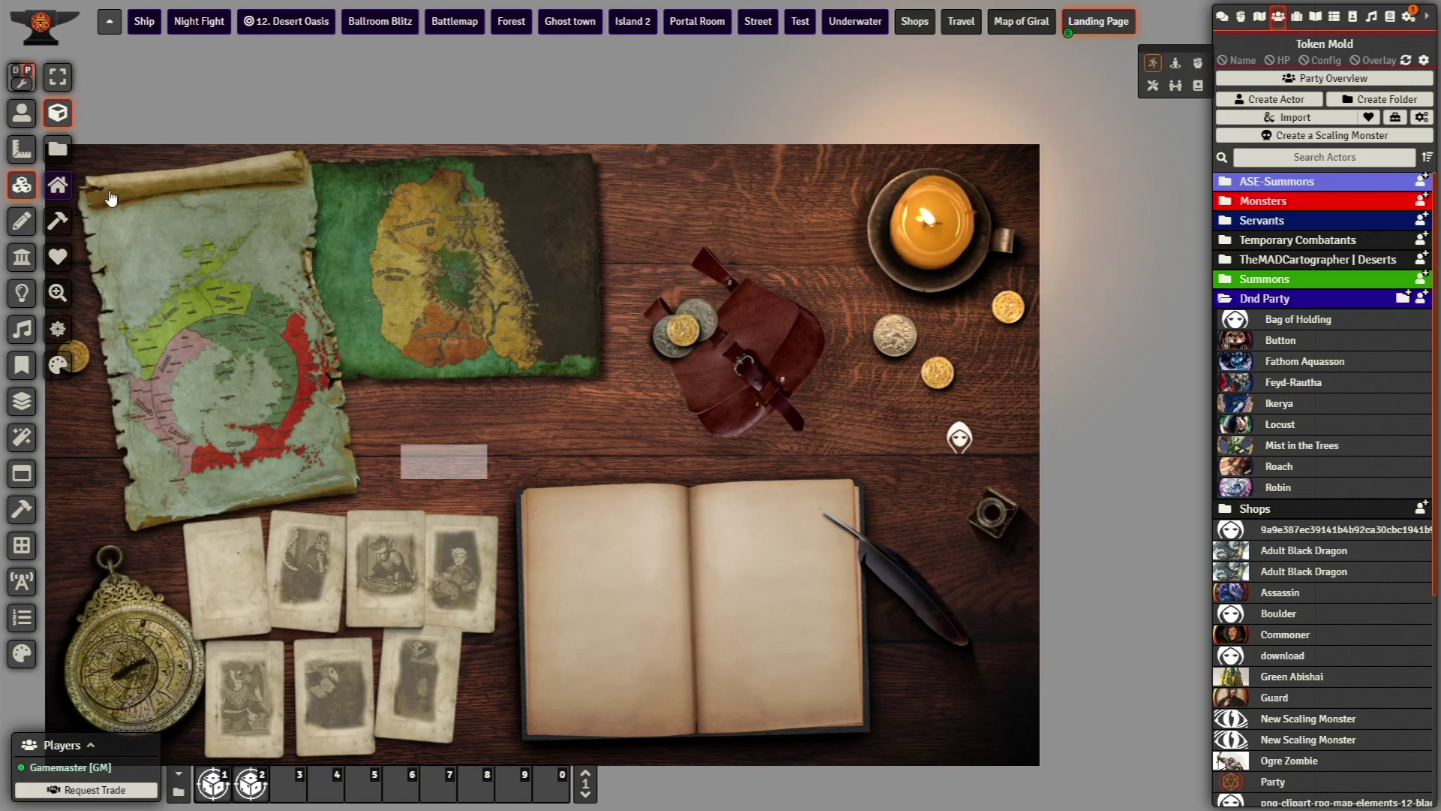
{"action": "left_click", "coordinate": [22, 112]}
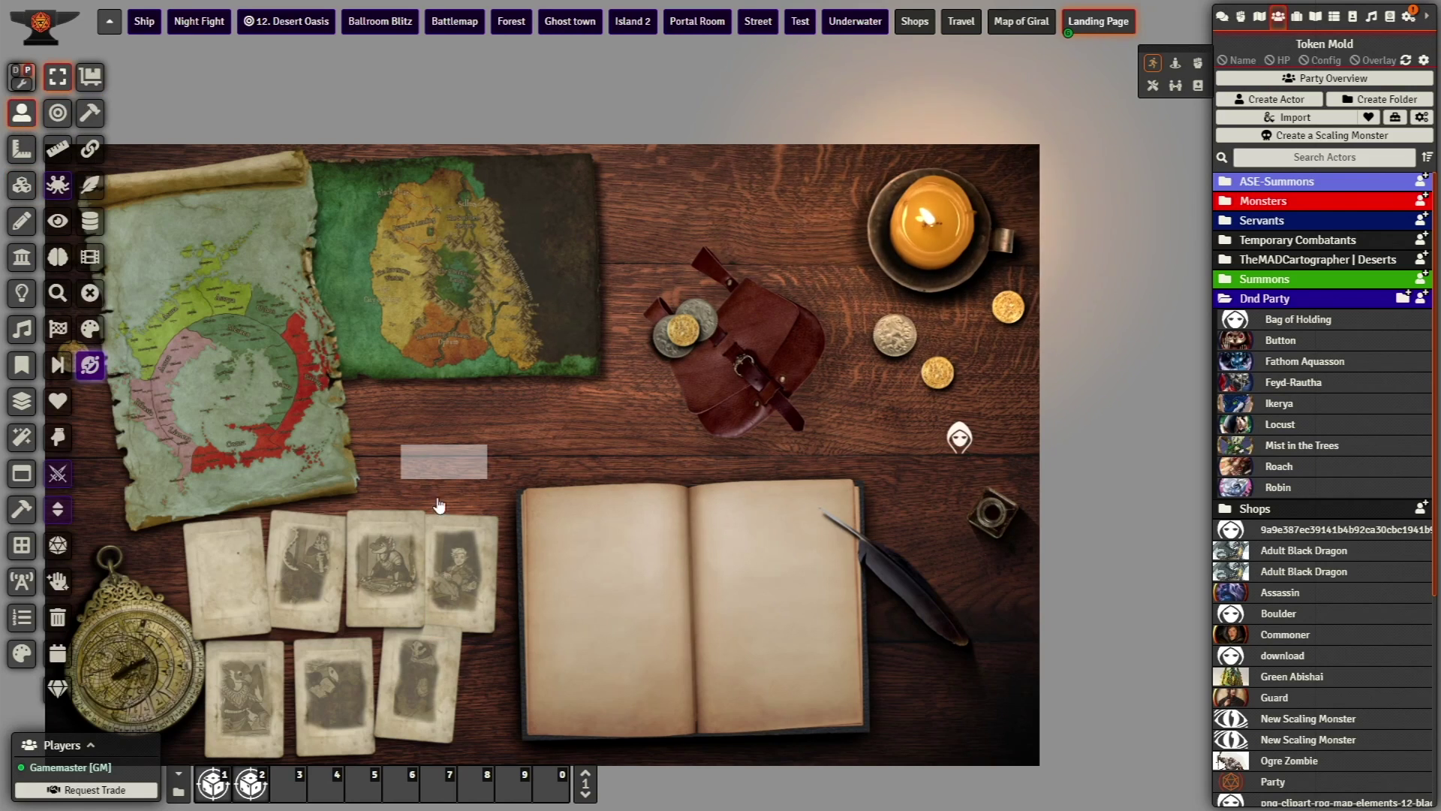
{"action": "left_click", "coordinate": [466, 575]}
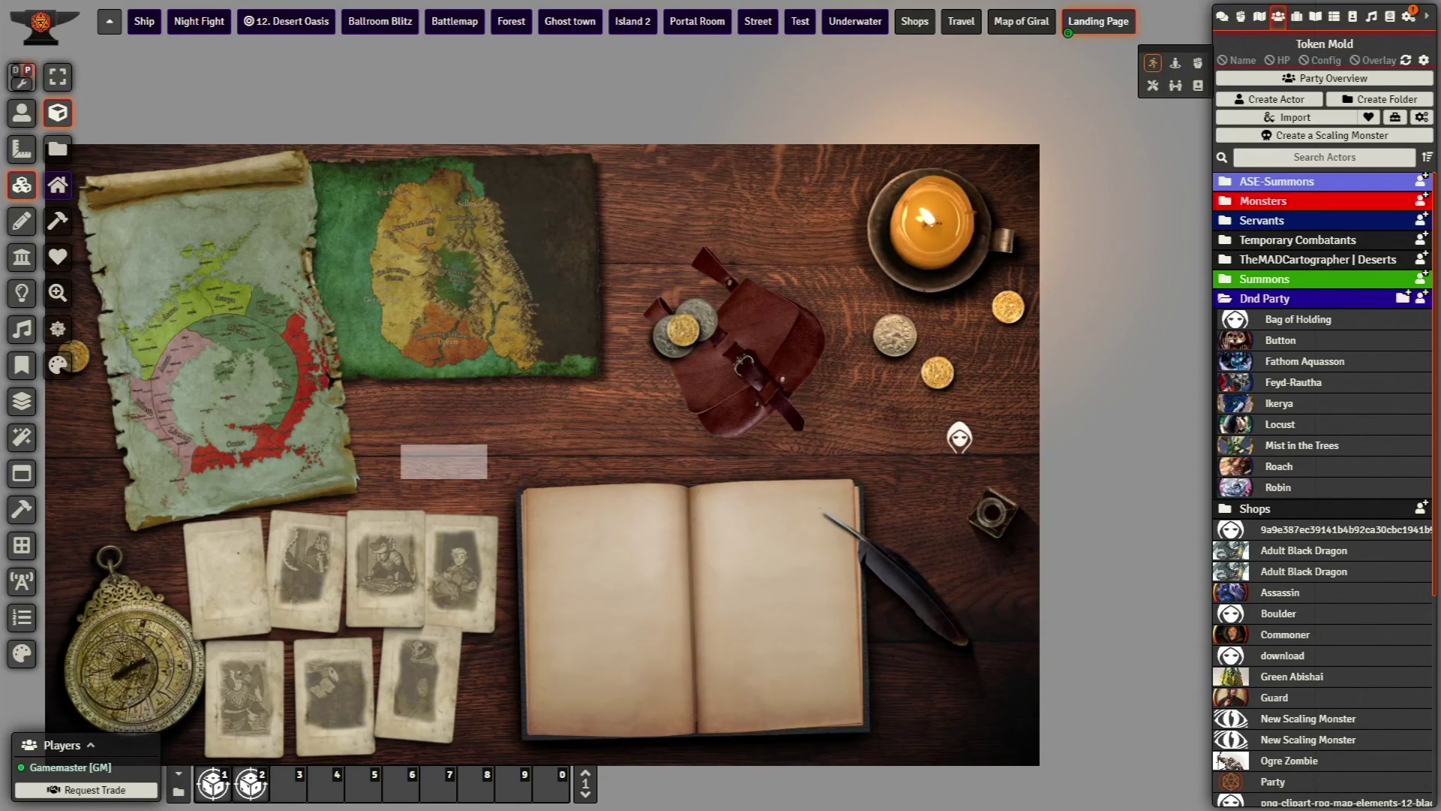
Copy the portrait tile and place the duplicate over the neighbouring card in the upper row
{"action": "left_click", "coordinate": [443, 591]}
{"action": "key", "text": "ctrl+c"}
{"action": "key", "text": "ctrl+v"}
{"action": "left_click_drag", "start_coordinate": [375, 598], "coordinate": [373, 545]}
Change the duplicated tile's Open an Actor Sheet action to use Ikerya, and update the tile
{"action": "double_click", "coordinate": [379, 559]}
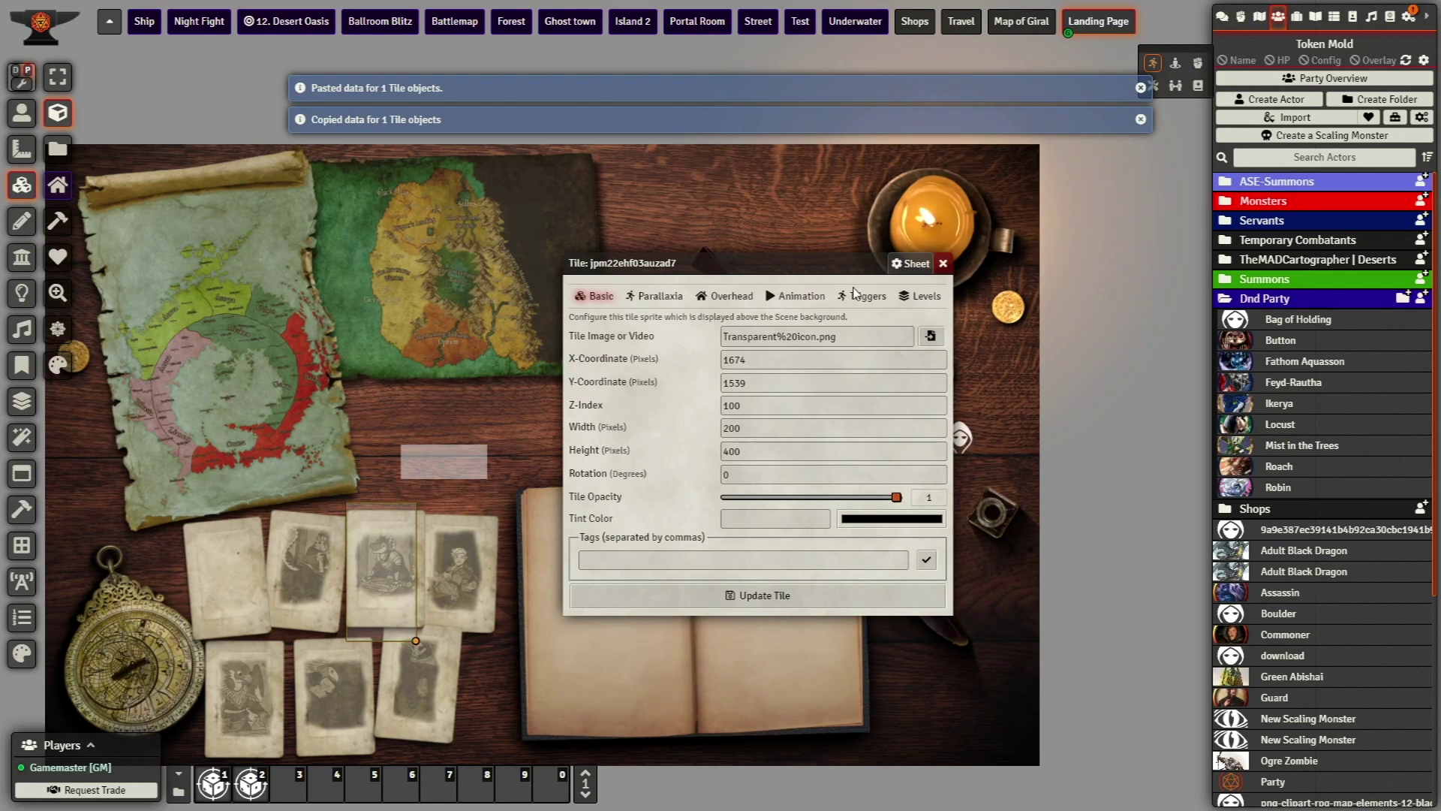
{"action": "left_click", "coordinate": [856, 295]}
{"action": "left_click", "coordinate": [758, 324]}
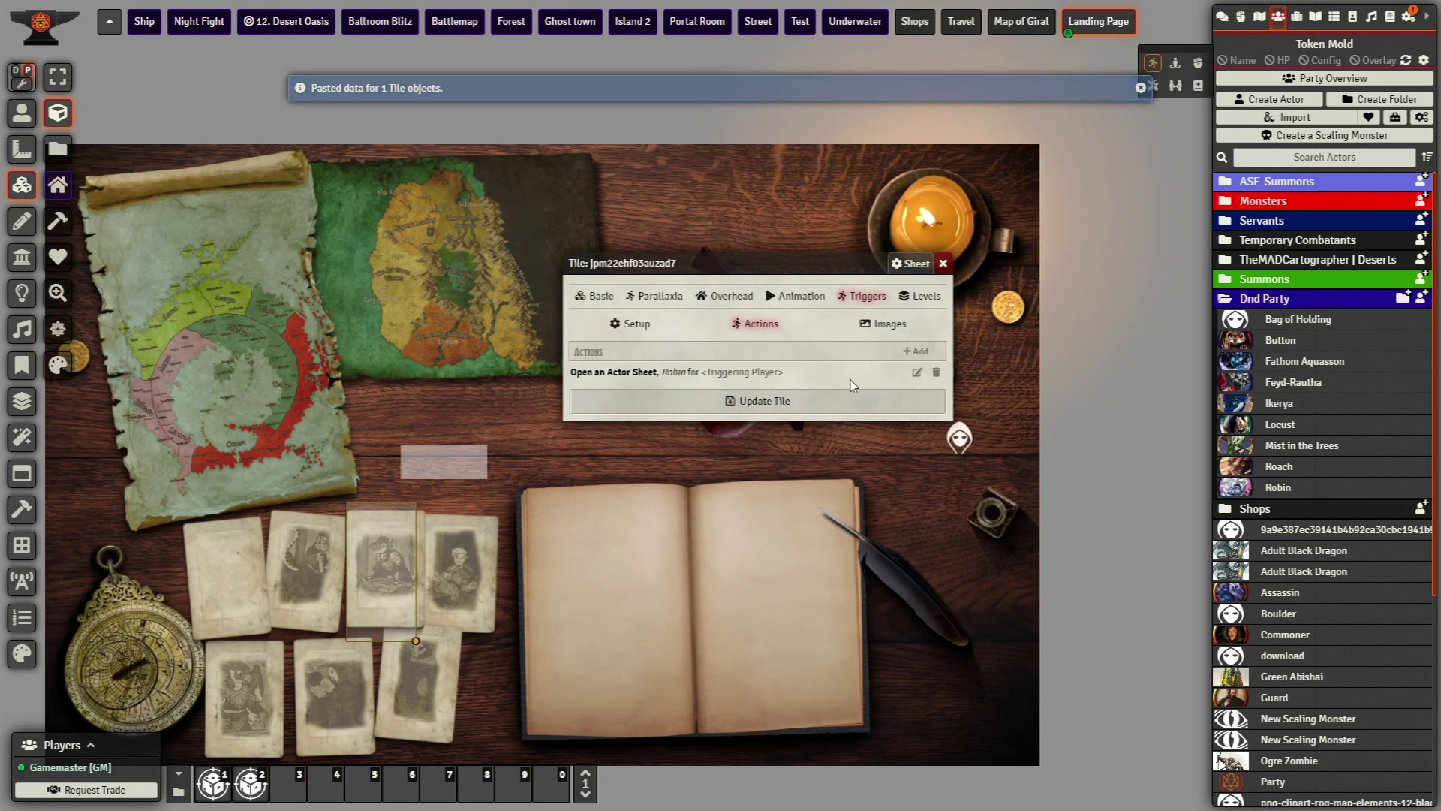
{"action": "left_click", "coordinate": [917, 372]}
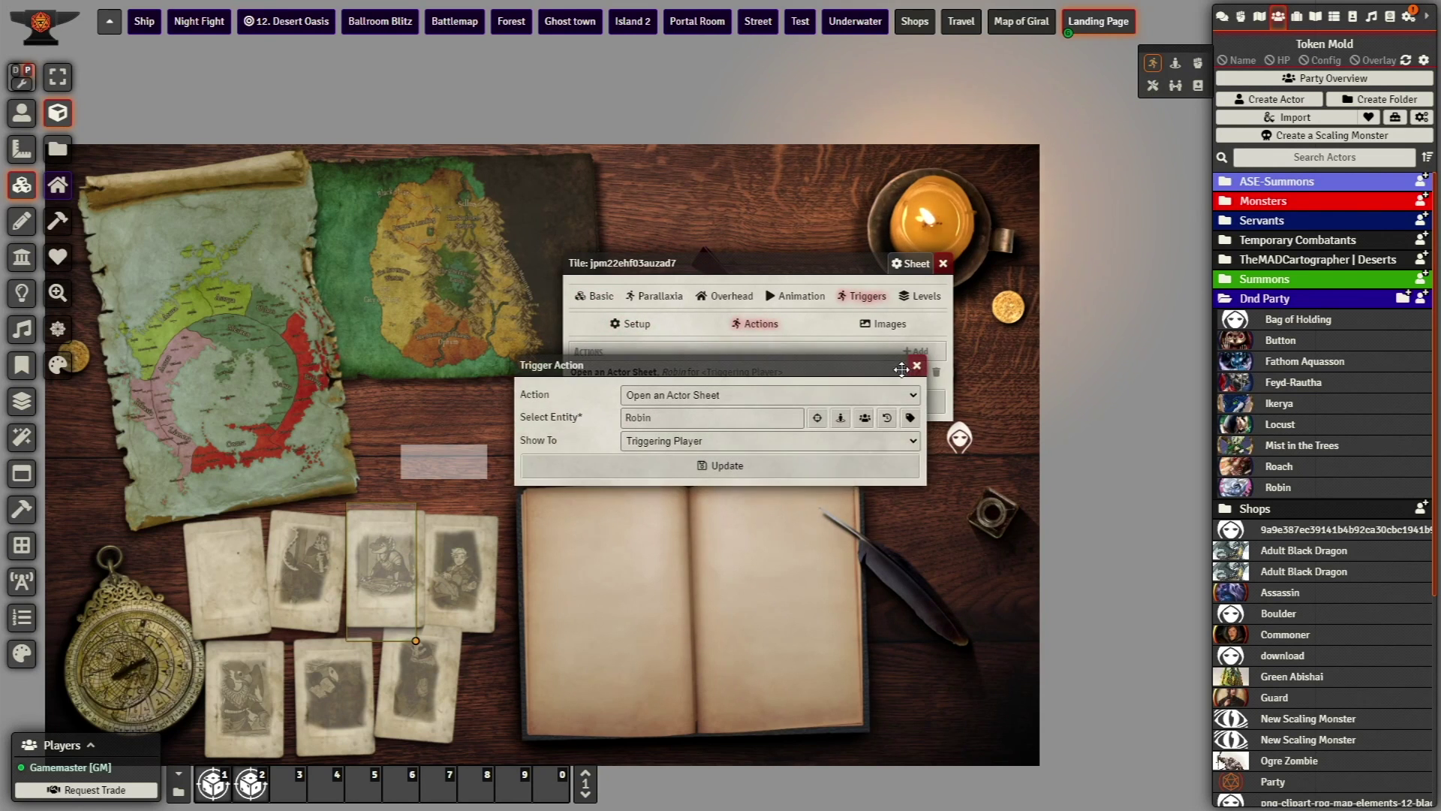
{"action": "left_click", "coordinate": [816, 418]}
{"action": "left_click", "coordinate": [1268, 406]}
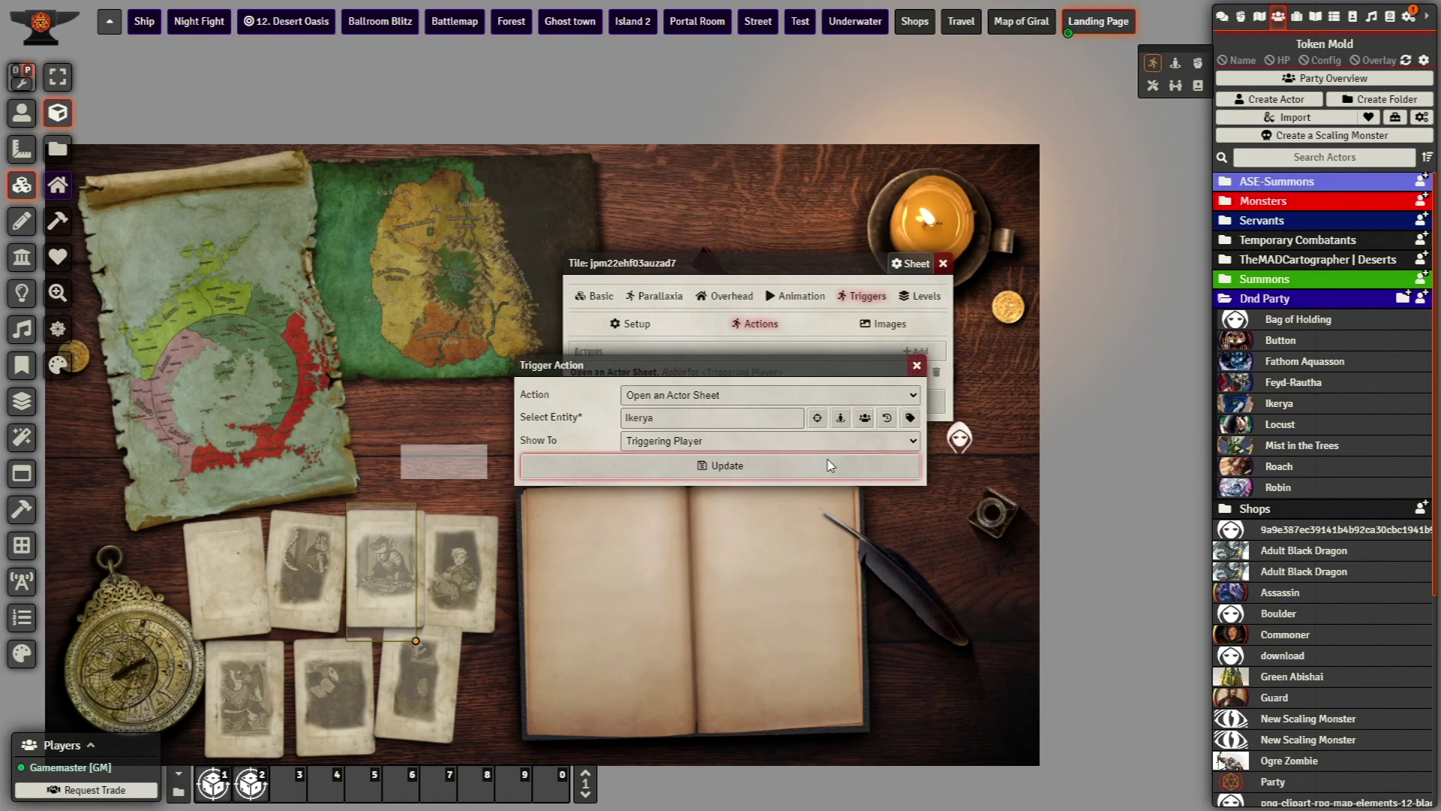
{"action": "left_click", "coordinate": [764, 469]}
{"action": "left_click", "coordinate": [760, 397]}
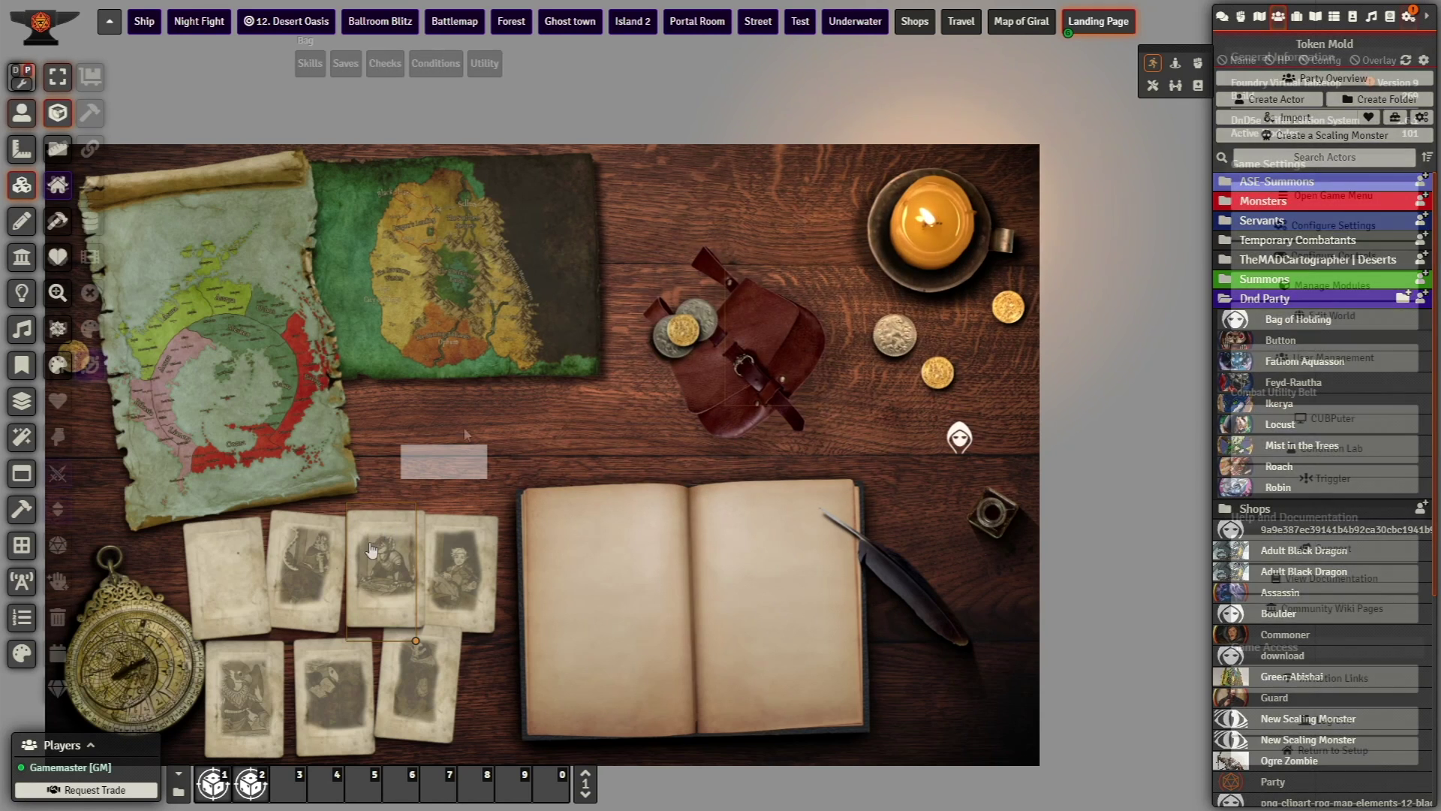
{"action": "left_click", "coordinate": [421, 247]}
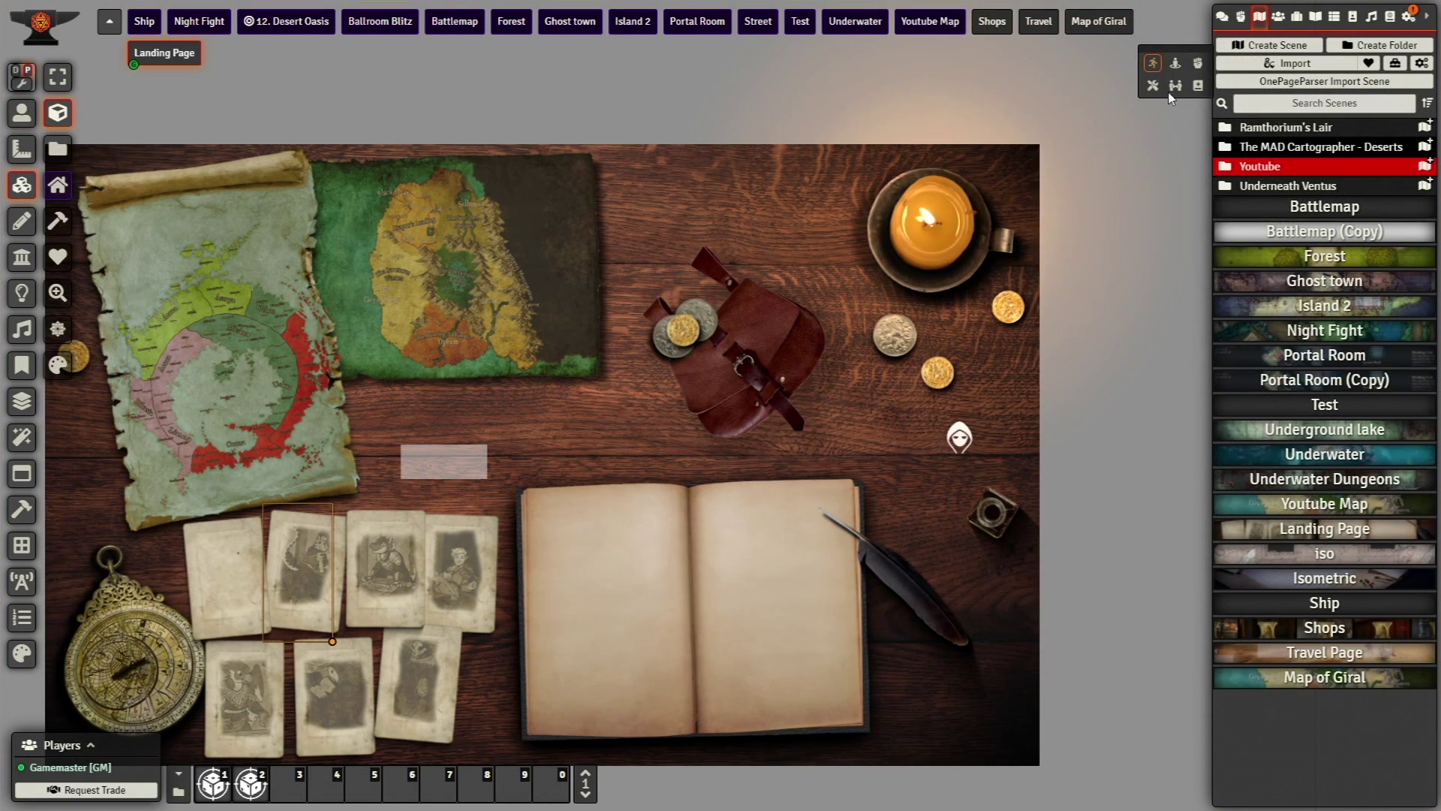
{"action": "right_click", "coordinate": [1306, 509]}
{"action": "left_click", "coordinate": [1316, 528]}
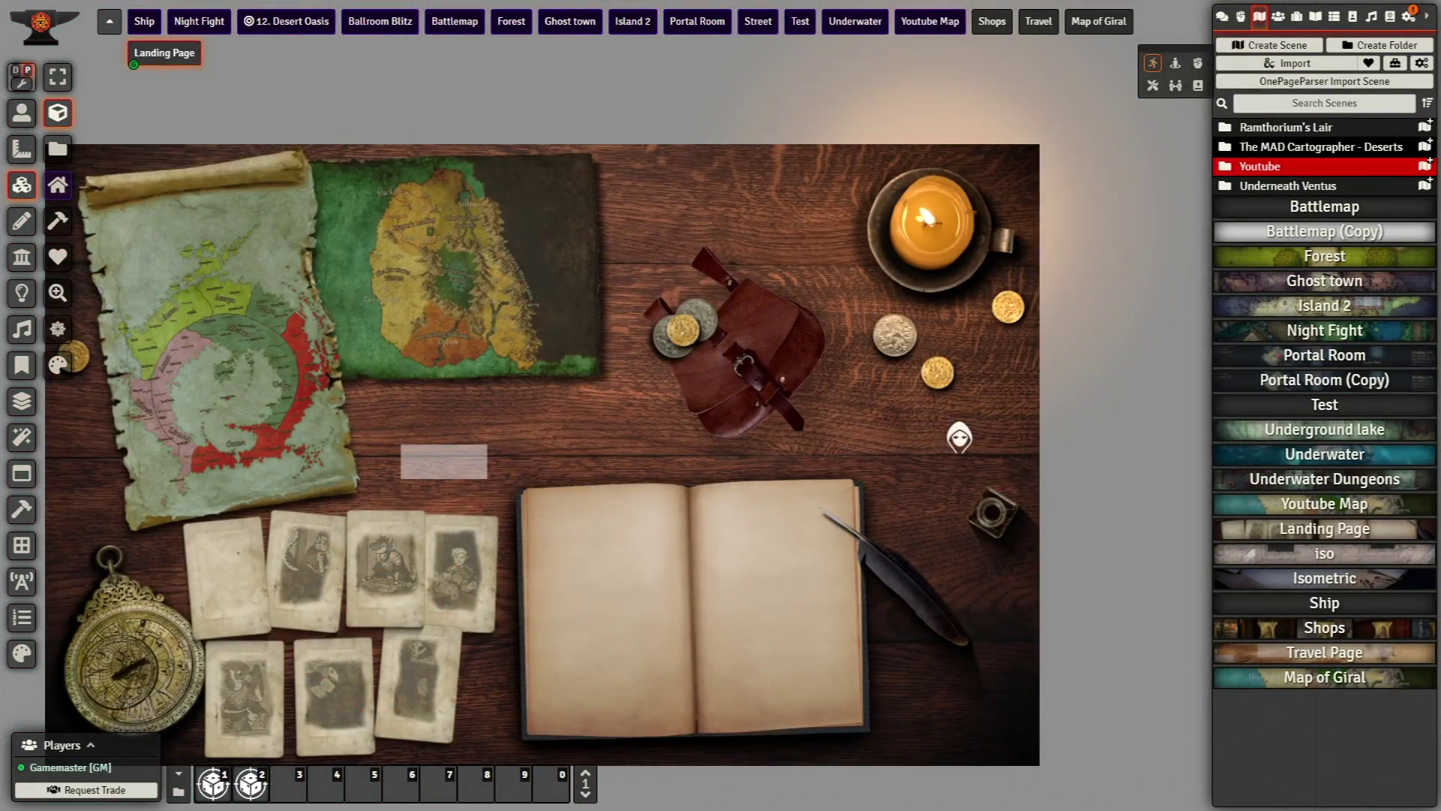
Draw a tile of about 900 × 650 pixels over the green map, triggered On Click with Hoverover Pointer enabled
{"action": "left_click_drag", "start_coordinate": [286, 153], "coordinate": [600, 378]}
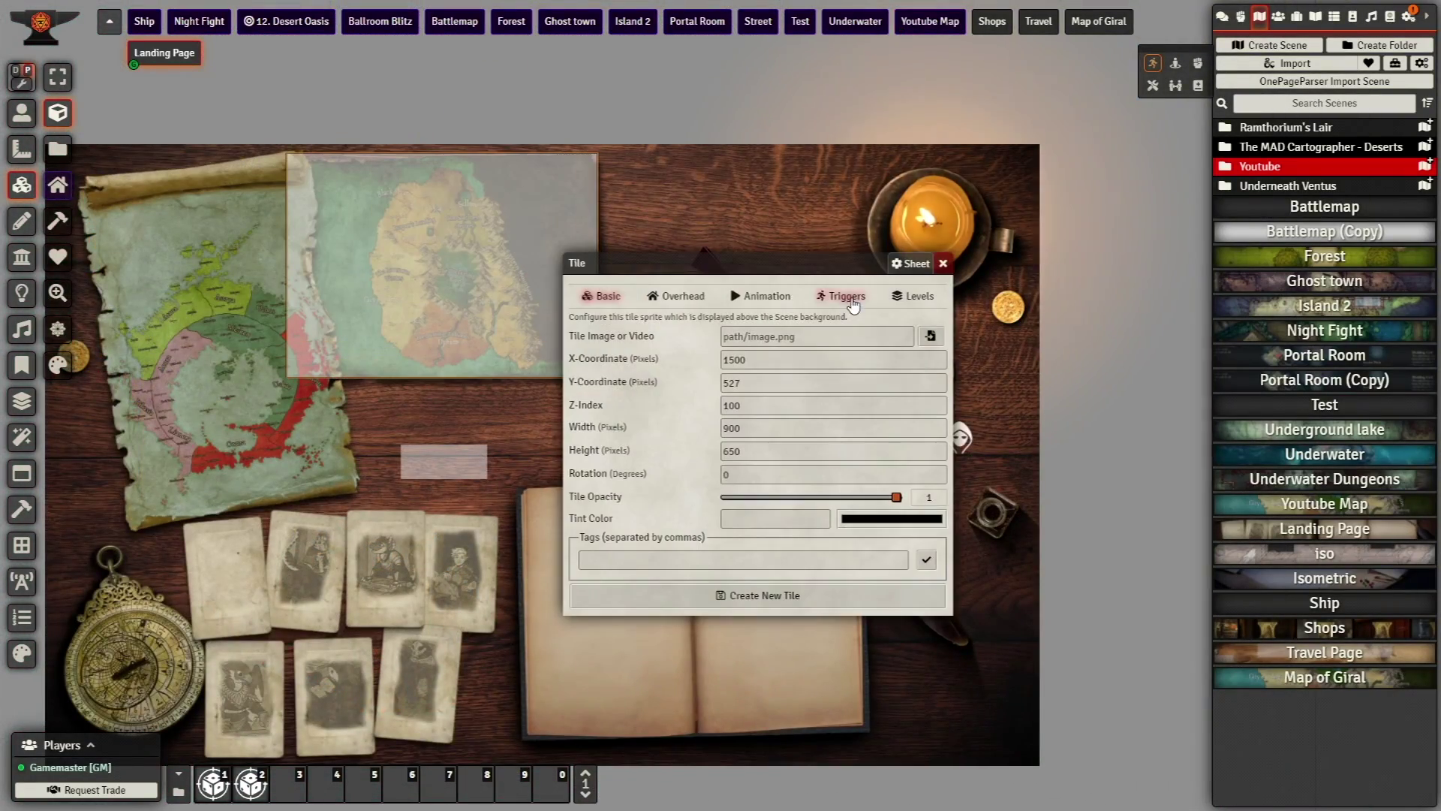
{"action": "left_click", "coordinate": [847, 299]}
{"action": "left_click", "coordinate": [841, 452]}
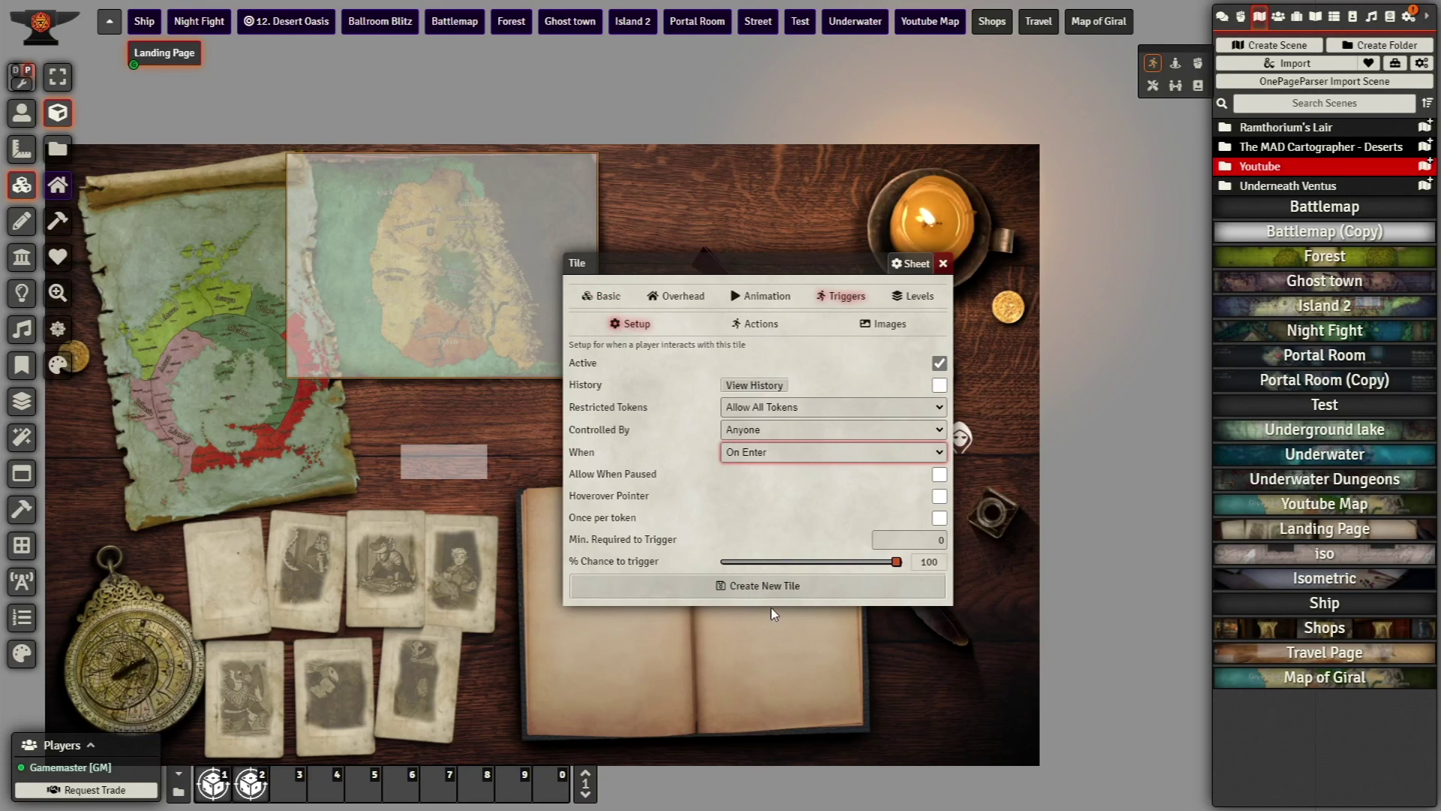
{"action": "left_click", "coordinate": [765, 555]}
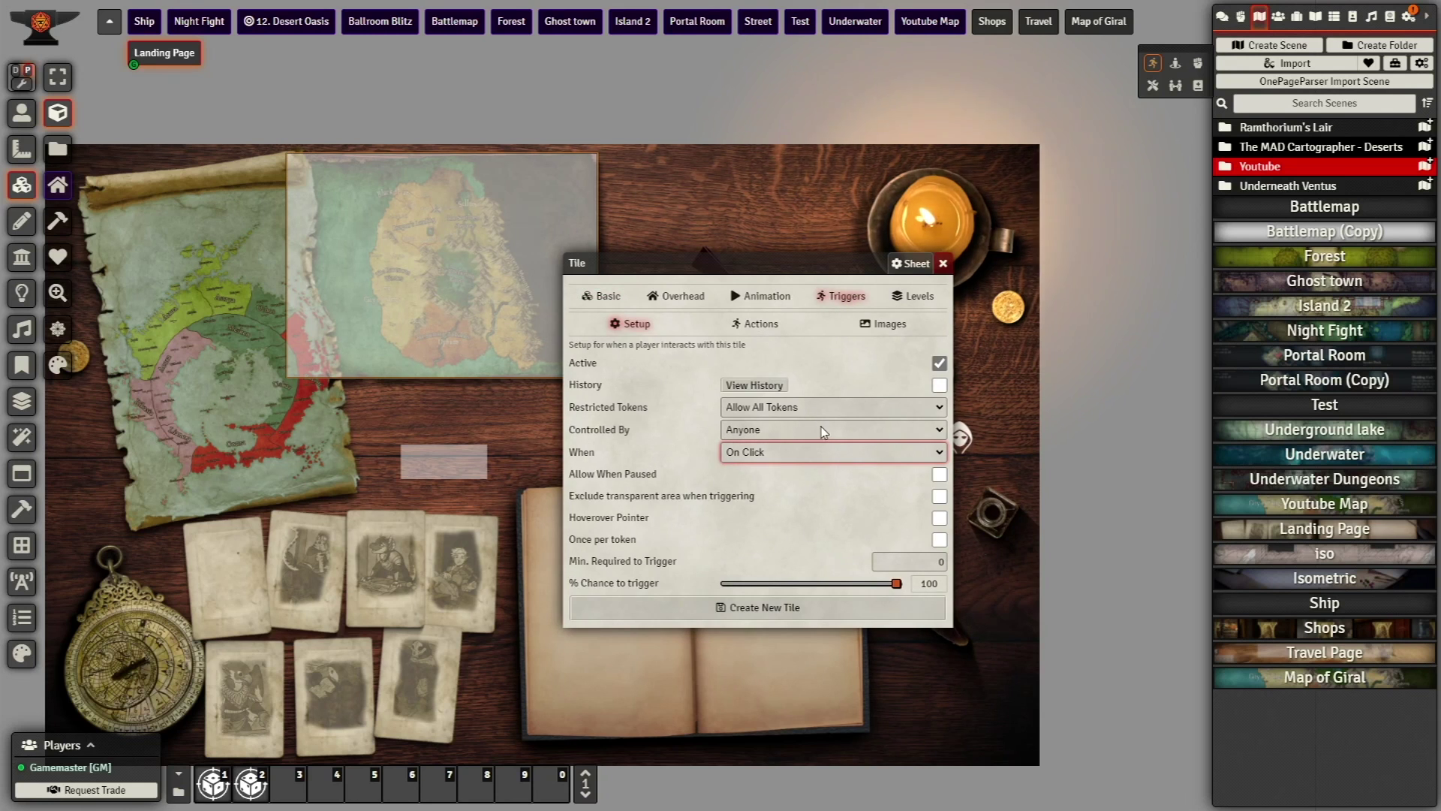
{"action": "left_click", "coordinate": [938, 518]}
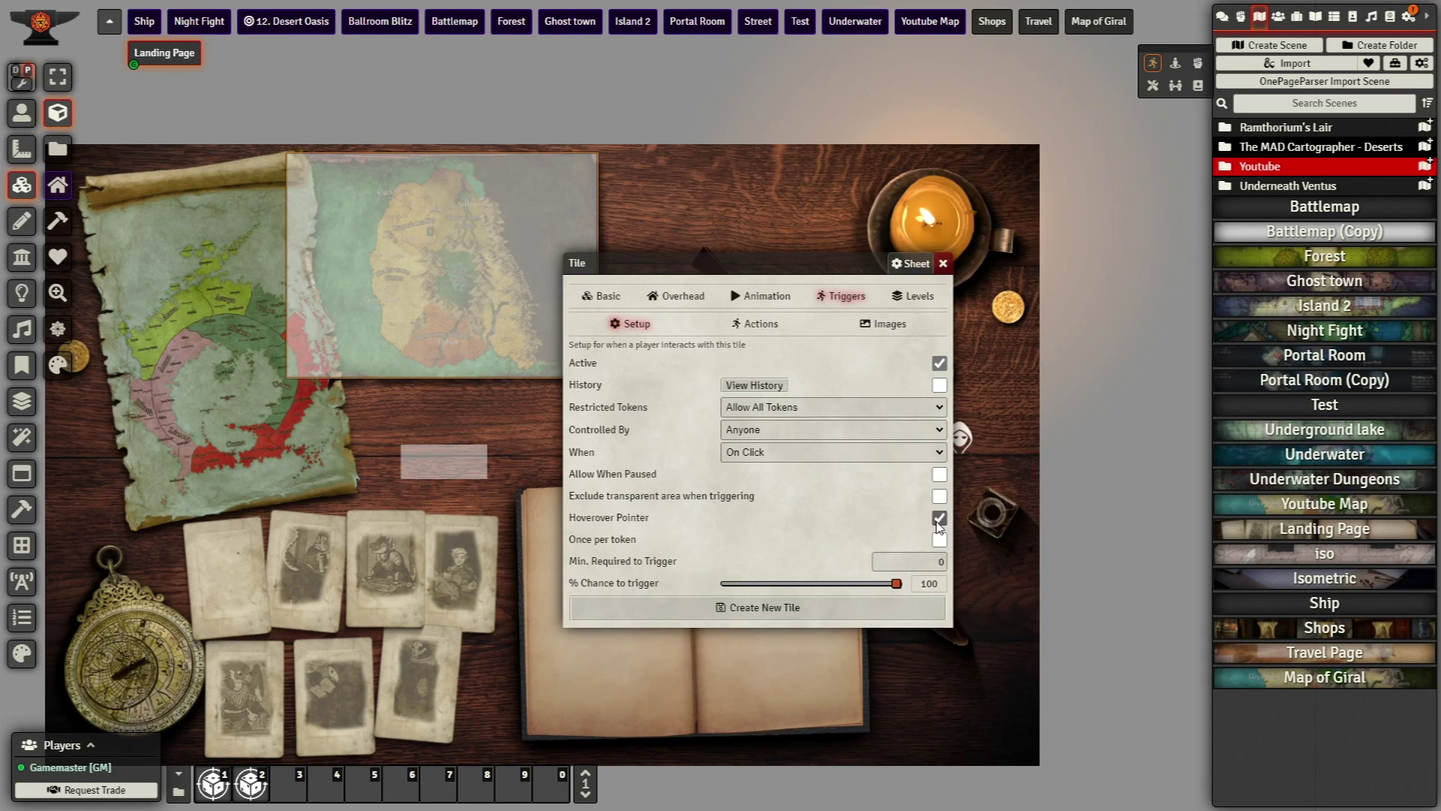
Add a Change Scene action to Youtube Map on the green map tile, and create the tile
{"action": "left_click", "coordinate": [771, 327]}
{"action": "left_click", "coordinate": [916, 350]}
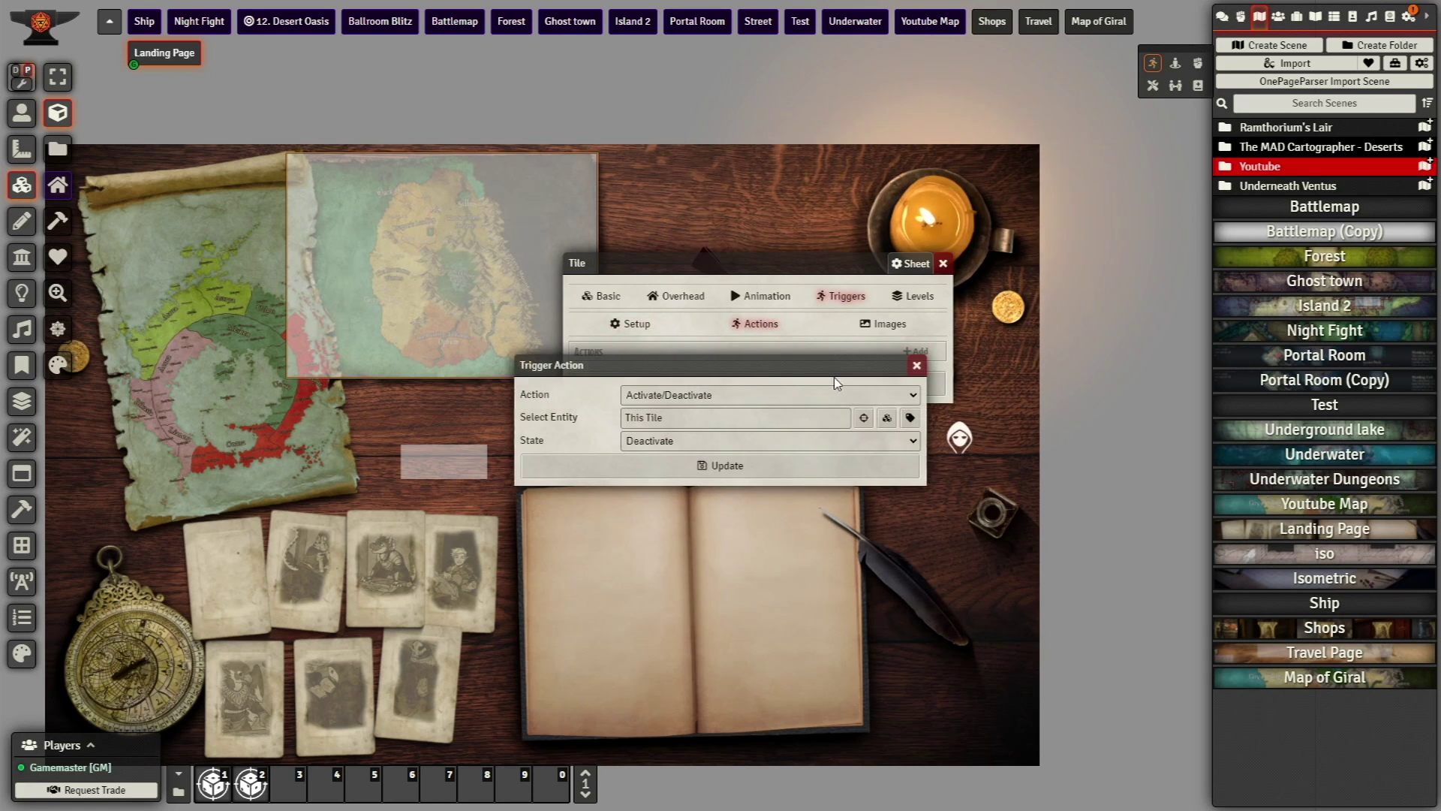
{"action": "left_click", "coordinate": [756, 396]}
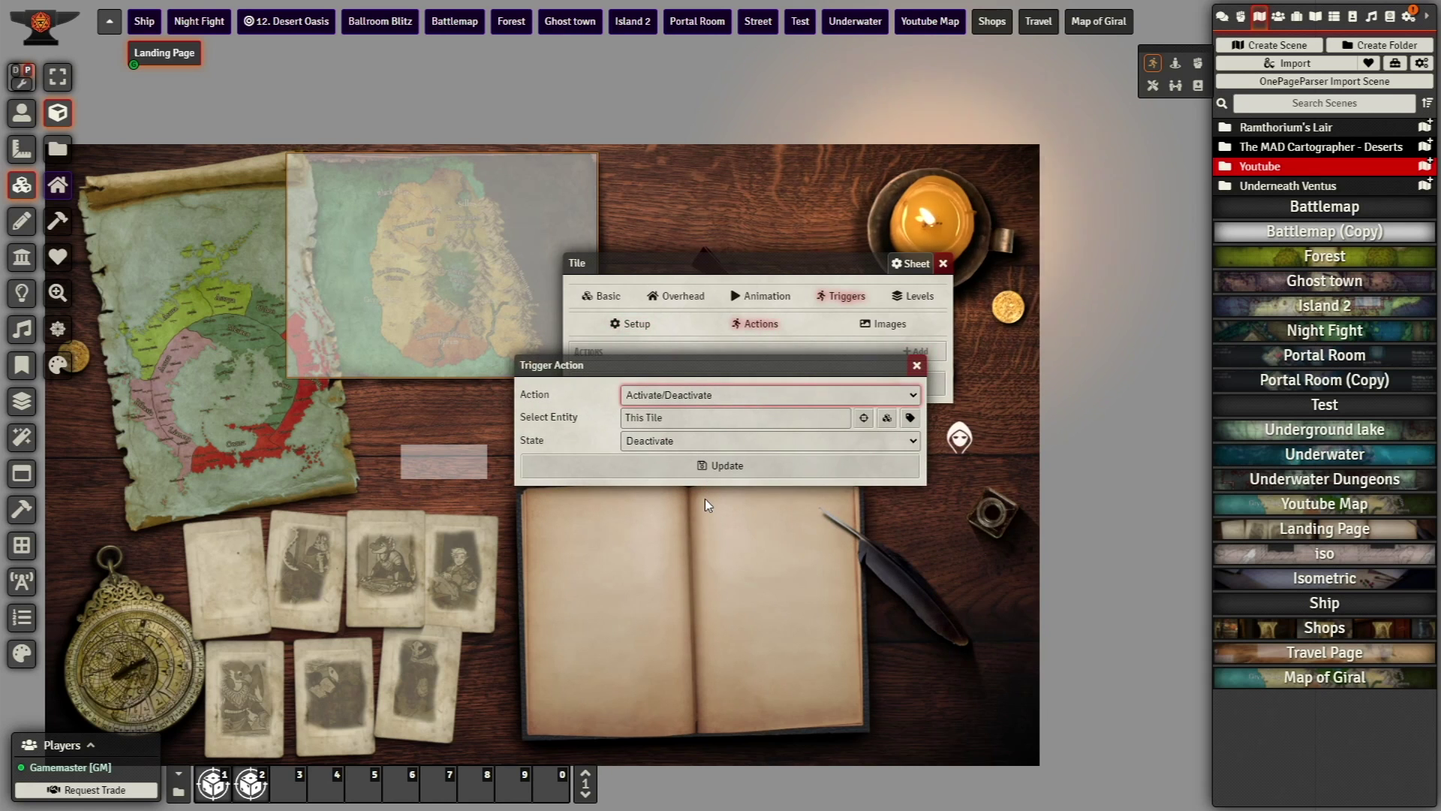
{"action": "left_click", "coordinate": [692, 454]}
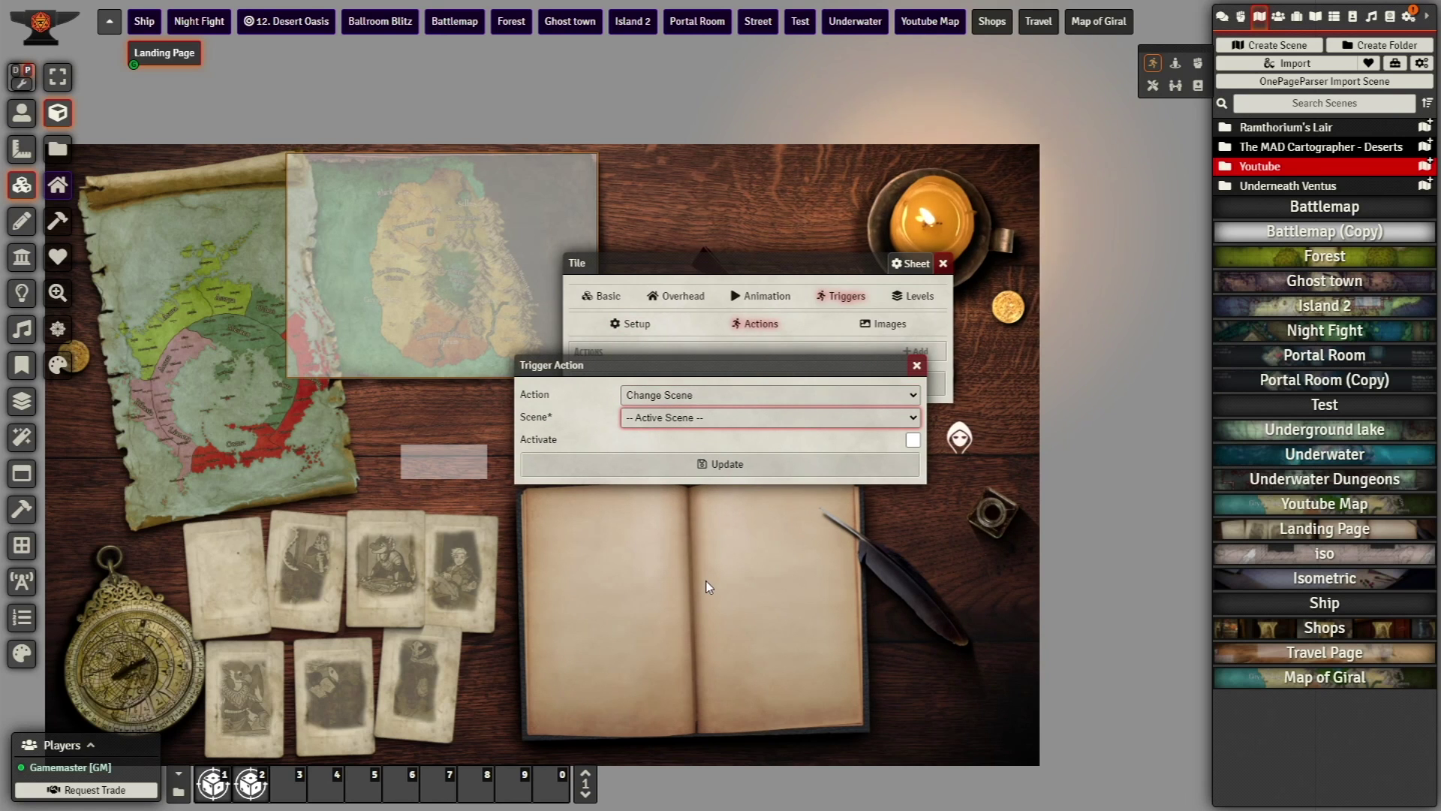
{"action": "left_click", "coordinate": [677, 669]}
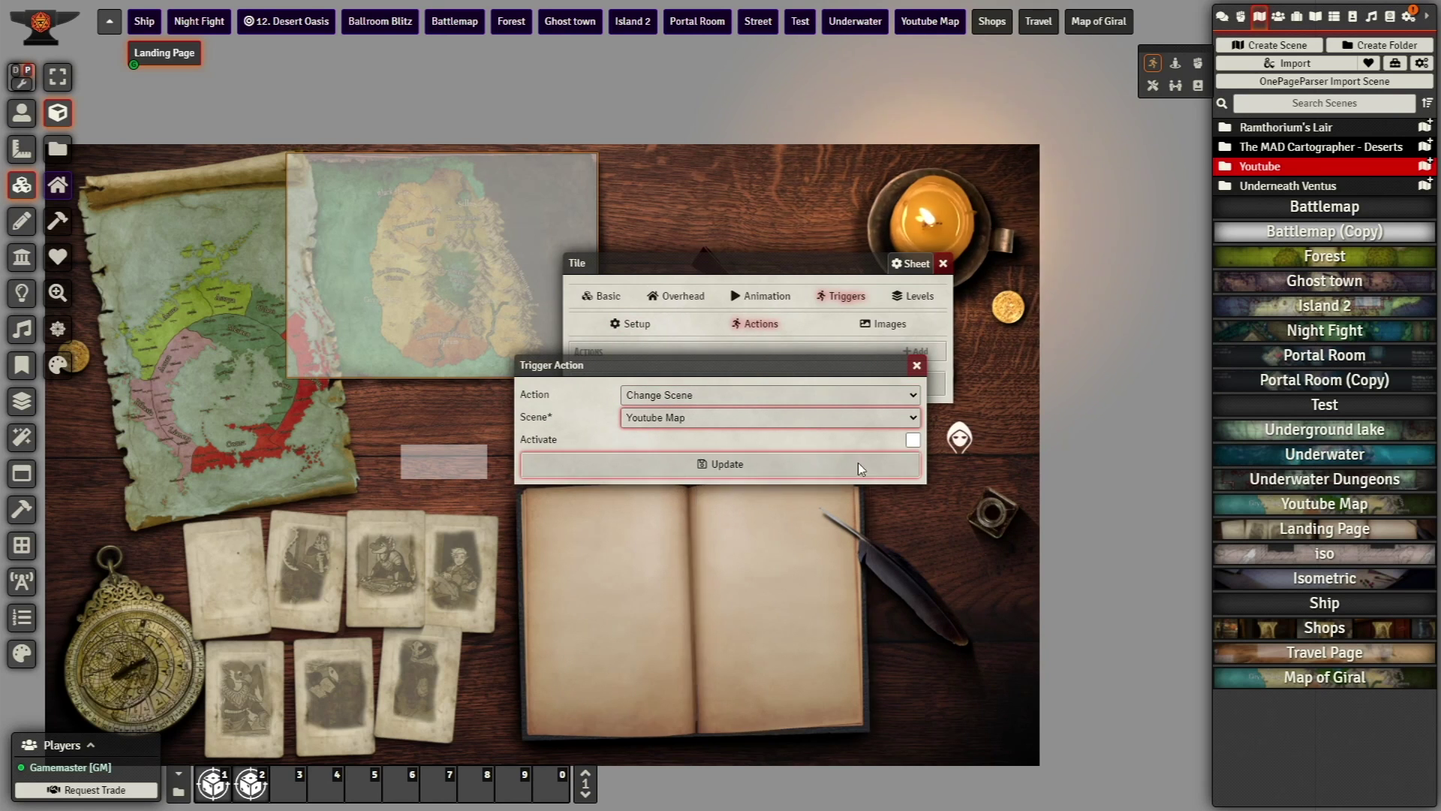
{"action": "left_click", "coordinate": [863, 465]}
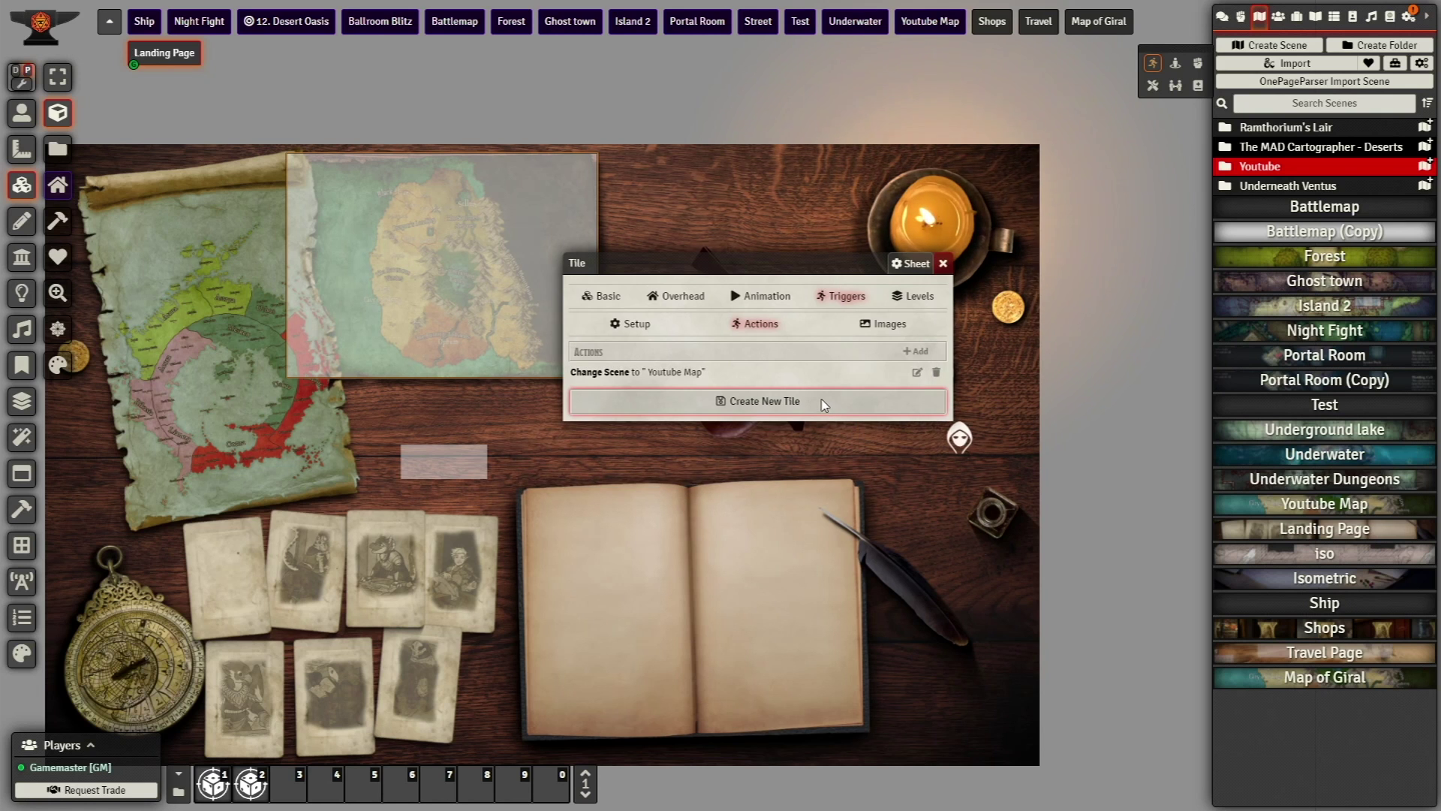
{"action": "left_click", "coordinate": [823, 405]}
Draw a tile of about 500 × 750 pixels over the book's left page, using Transparent icon.png as its image
{"action": "left_click_drag", "start_coordinate": [525, 477], "coordinate": [691, 743]}
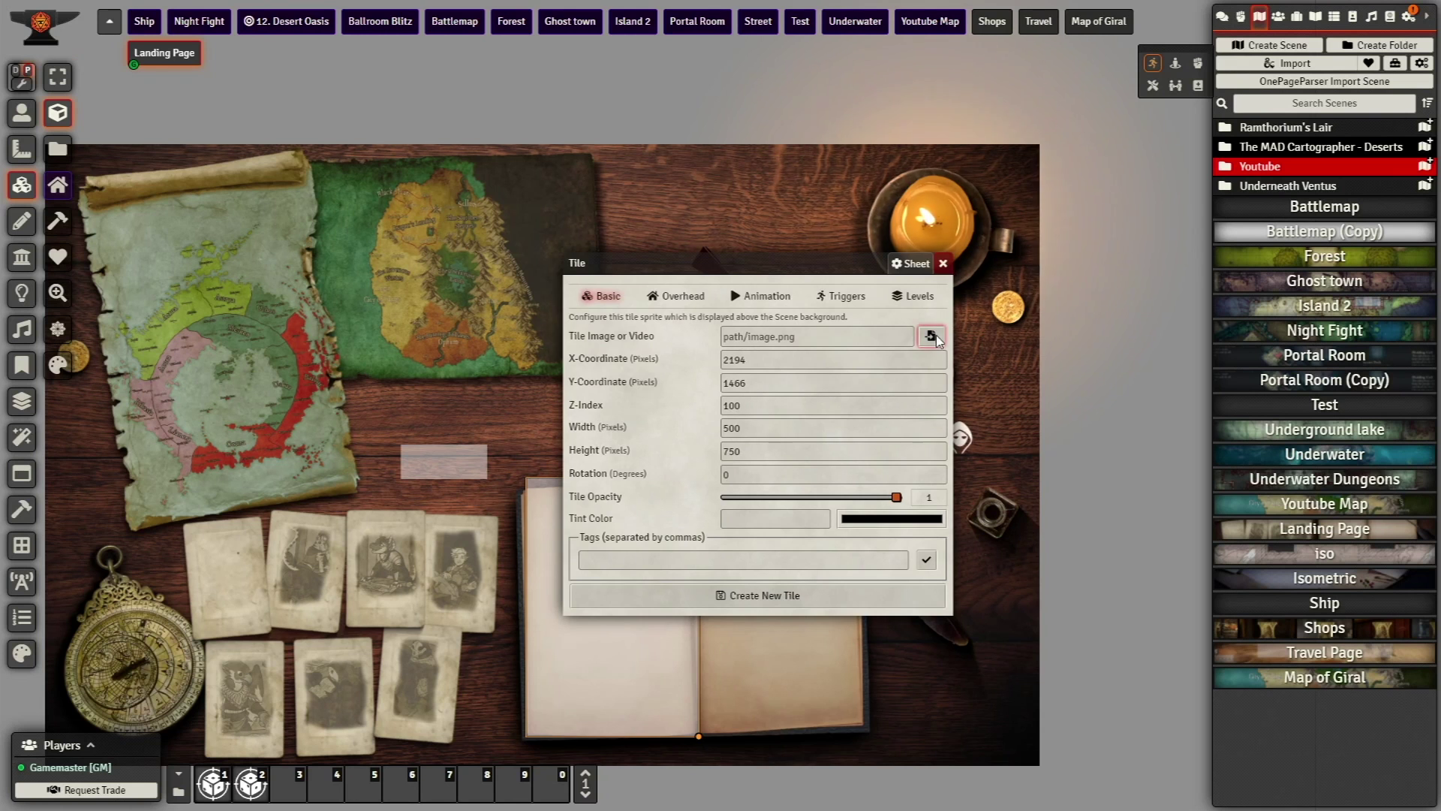
{"action": "left_click", "coordinate": [935, 338]}
{"action": "scroll", "coordinate": [743, 450], "scroll_direction": "down", "scroll_amount": 15}
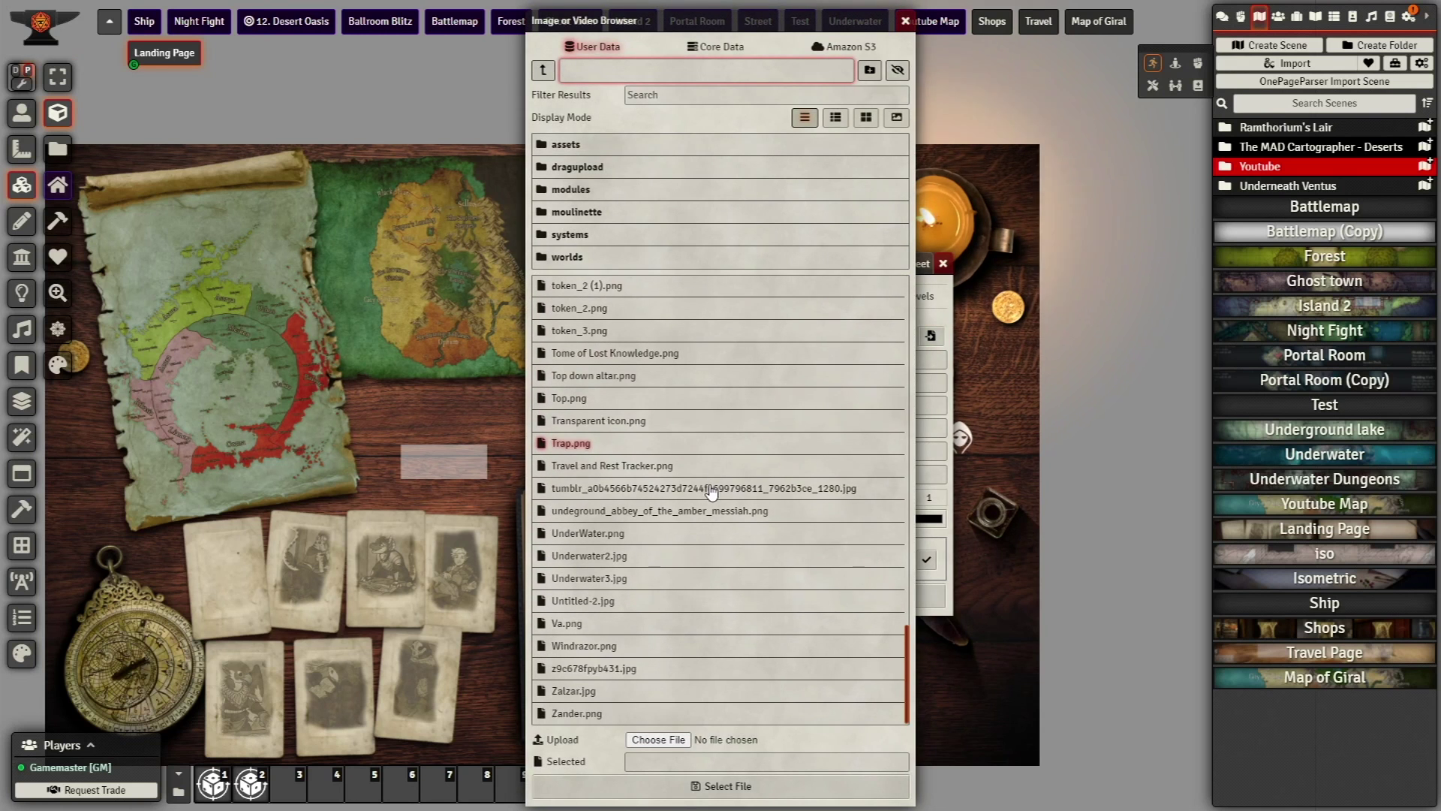
{"action": "left_click", "coordinate": [638, 420]}
{"action": "left_click", "coordinate": [705, 786]}
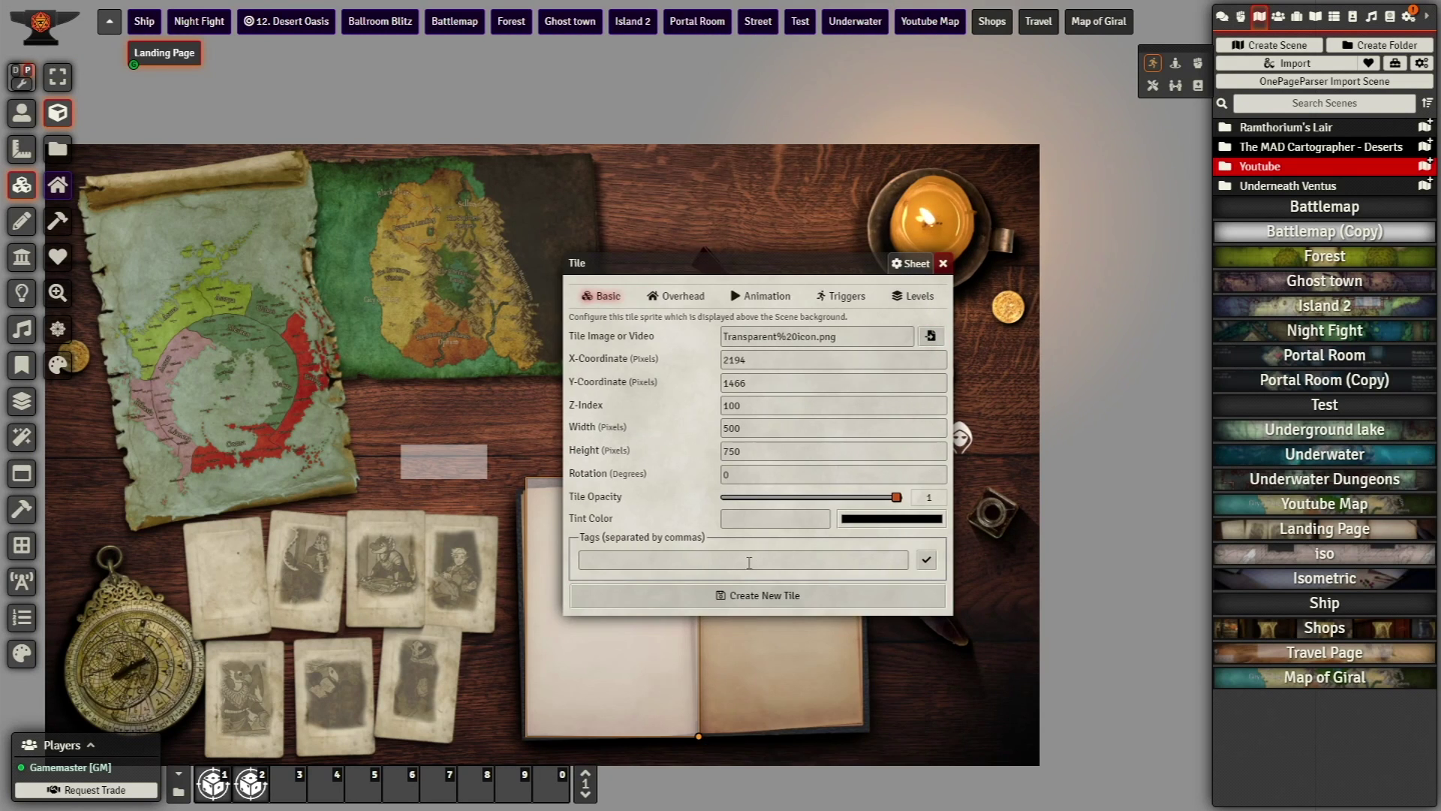
Set the left-page tile to trigger On Click with Hoverover Pointer enabled, and add a new trigger action
{"action": "left_click", "coordinate": [840, 296]}
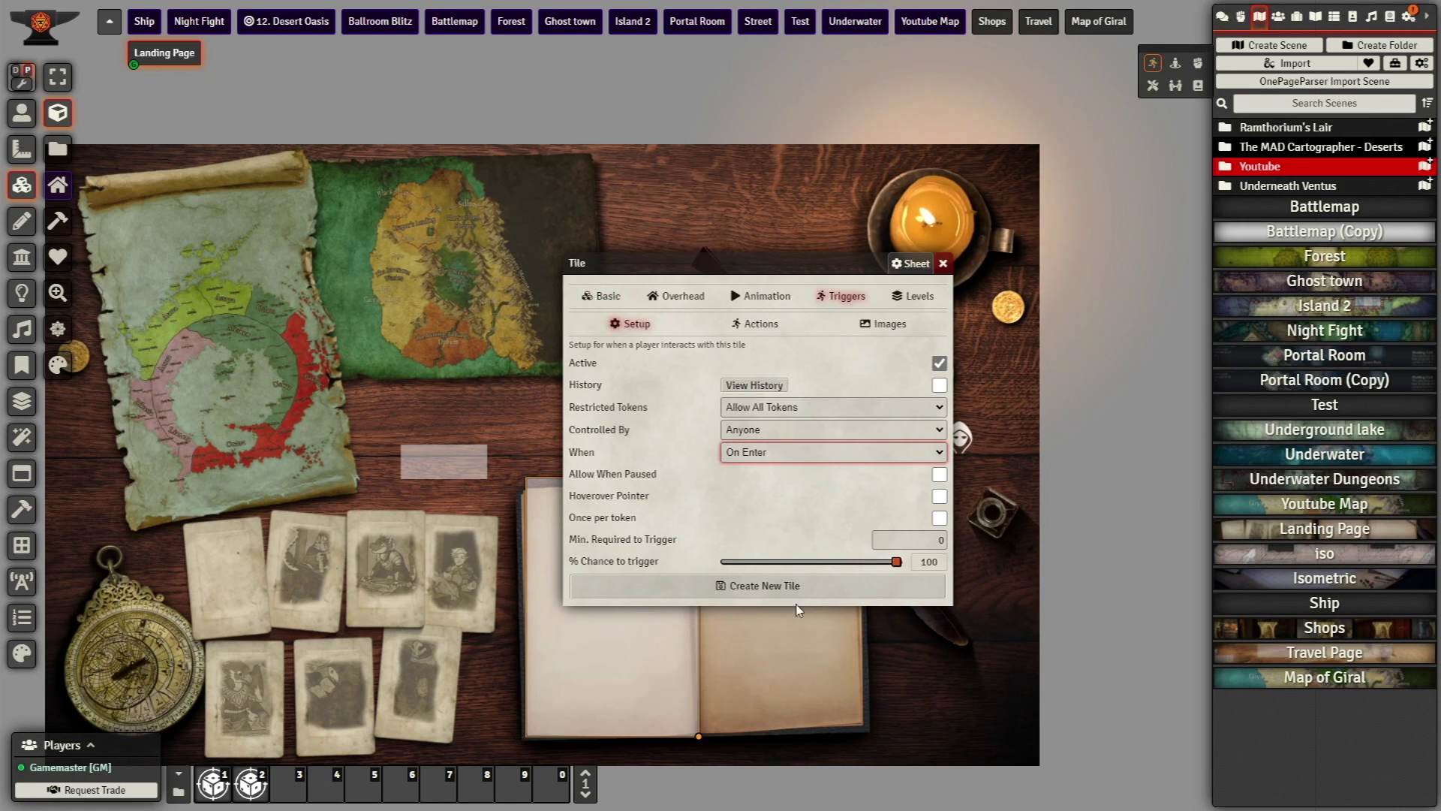
{"action": "left_click", "coordinate": [793, 563]}
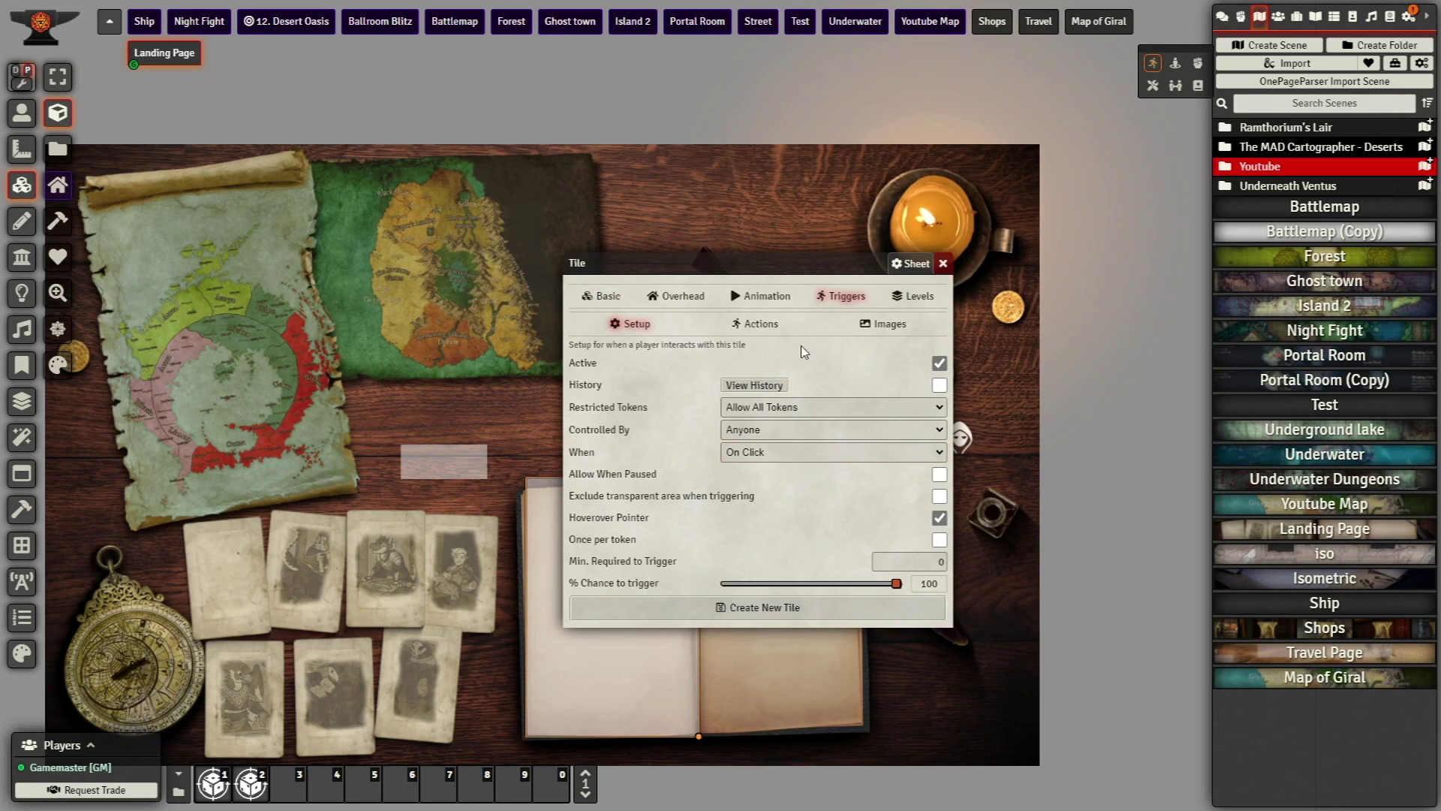
{"action": "left_click", "coordinate": [753, 324]}
{"action": "left_click", "coordinate": [919, 353]}
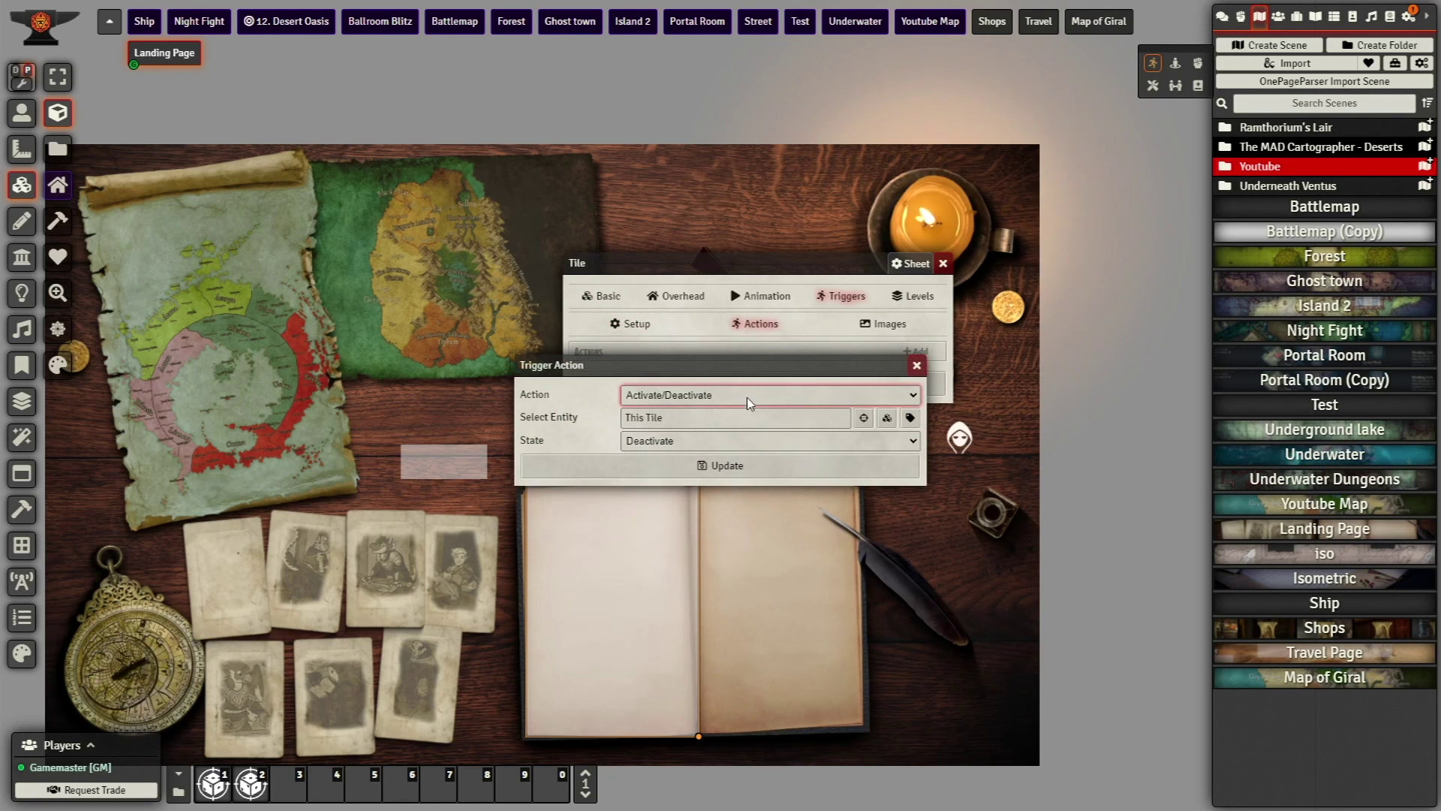
Make the right-page tile open the Campaign Notes journal for the Triggering Player in Monk's Enhanced Journal, and create the tile
{"action": "left_click", "coordinate": [725, 492]}
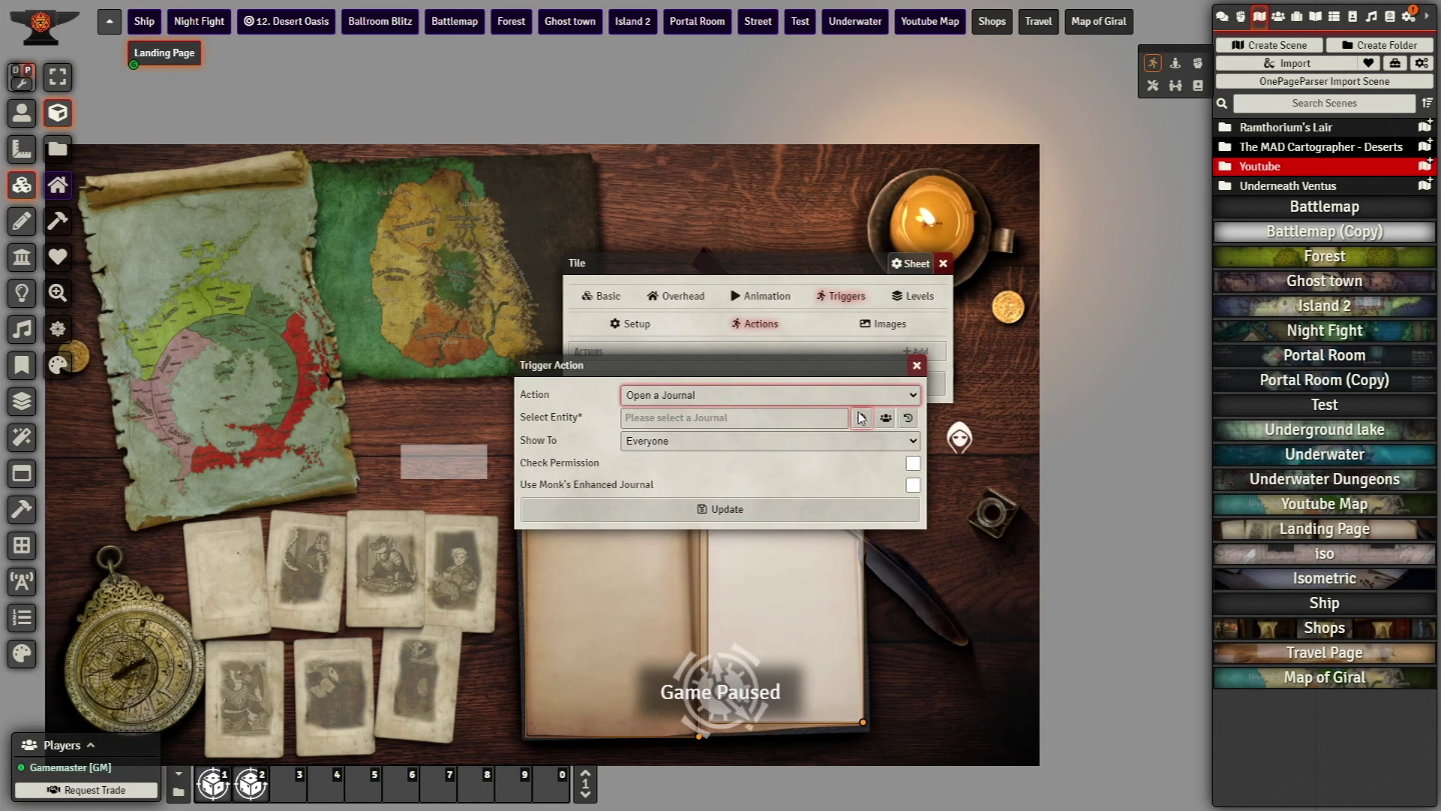
{"action": "left_click", "coordinate": [862, 417]}
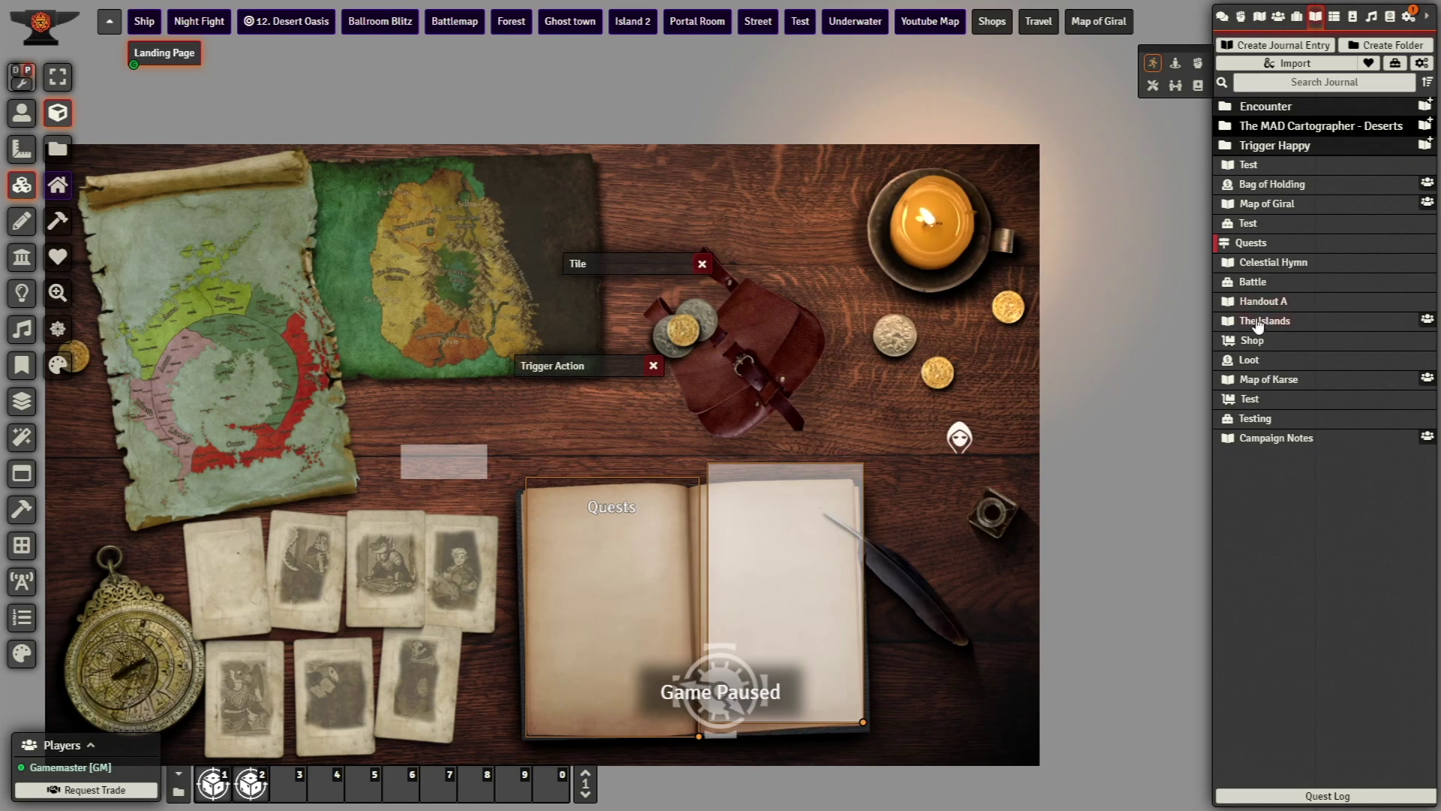
{"action": "left_click", "coordinate": [1262, 443]}
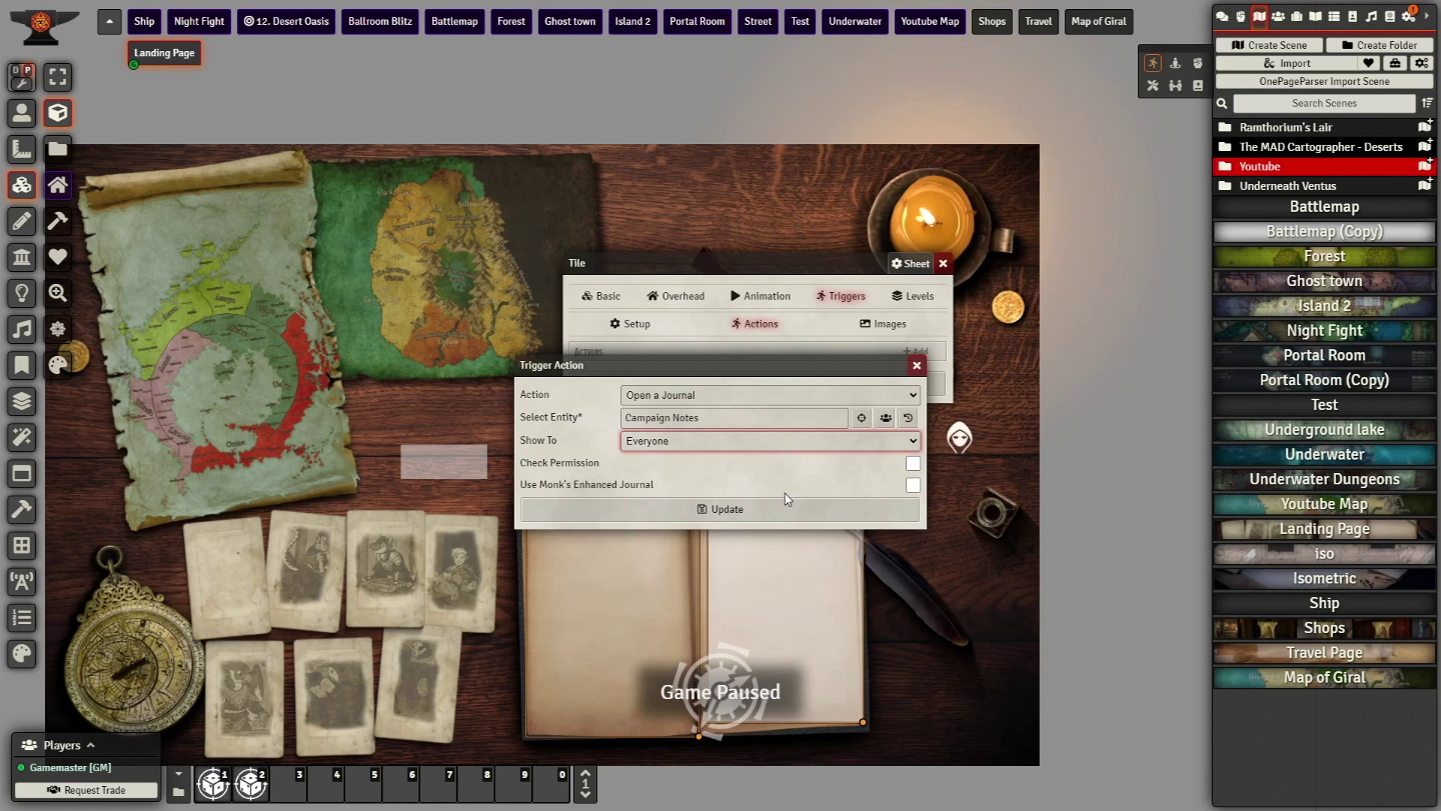
{"action": "left_click", "coordinate": [913, 485]}
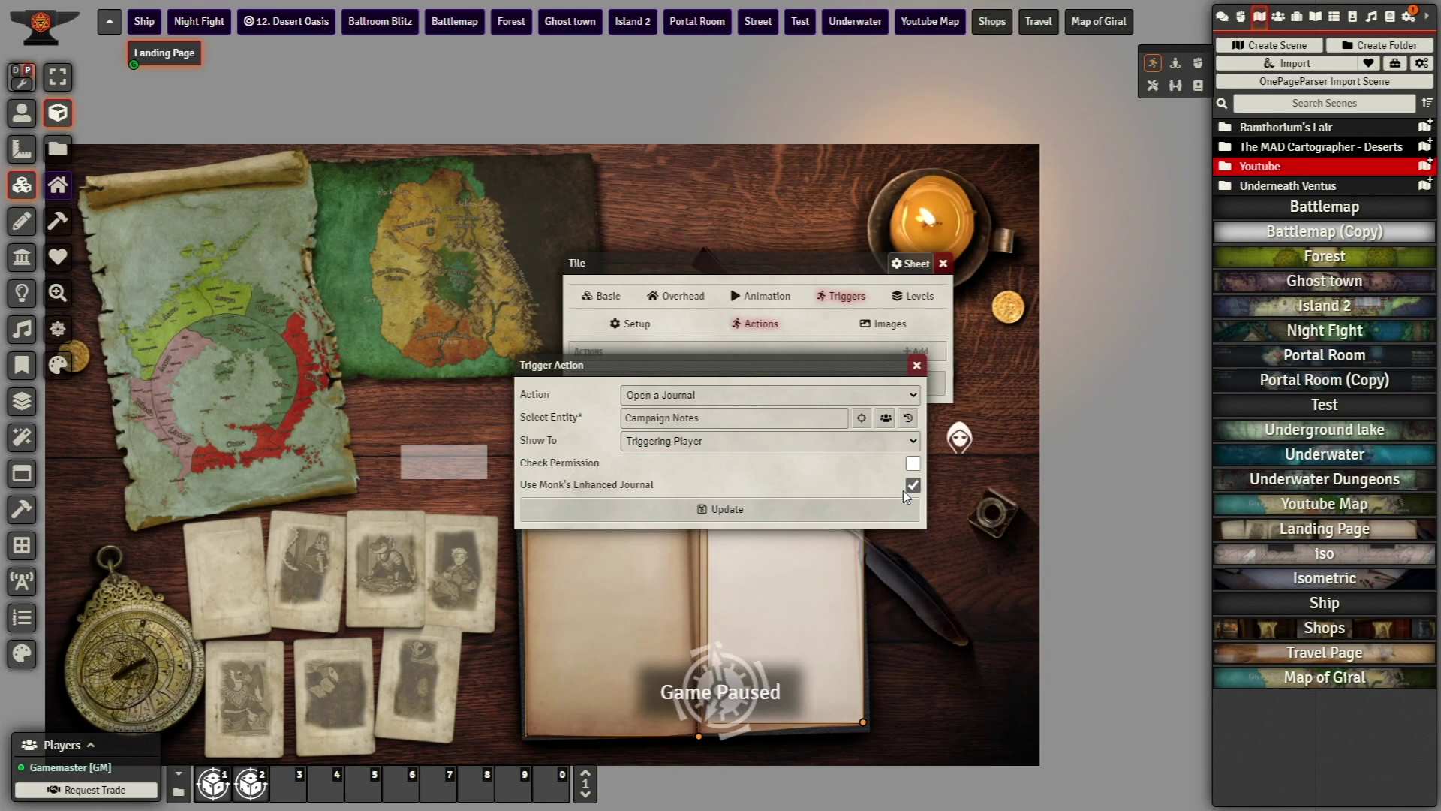
{"action": "left_click", "coordinate": [844, 509]}
{"action": "left_click", "coordinate": [779, 406]}
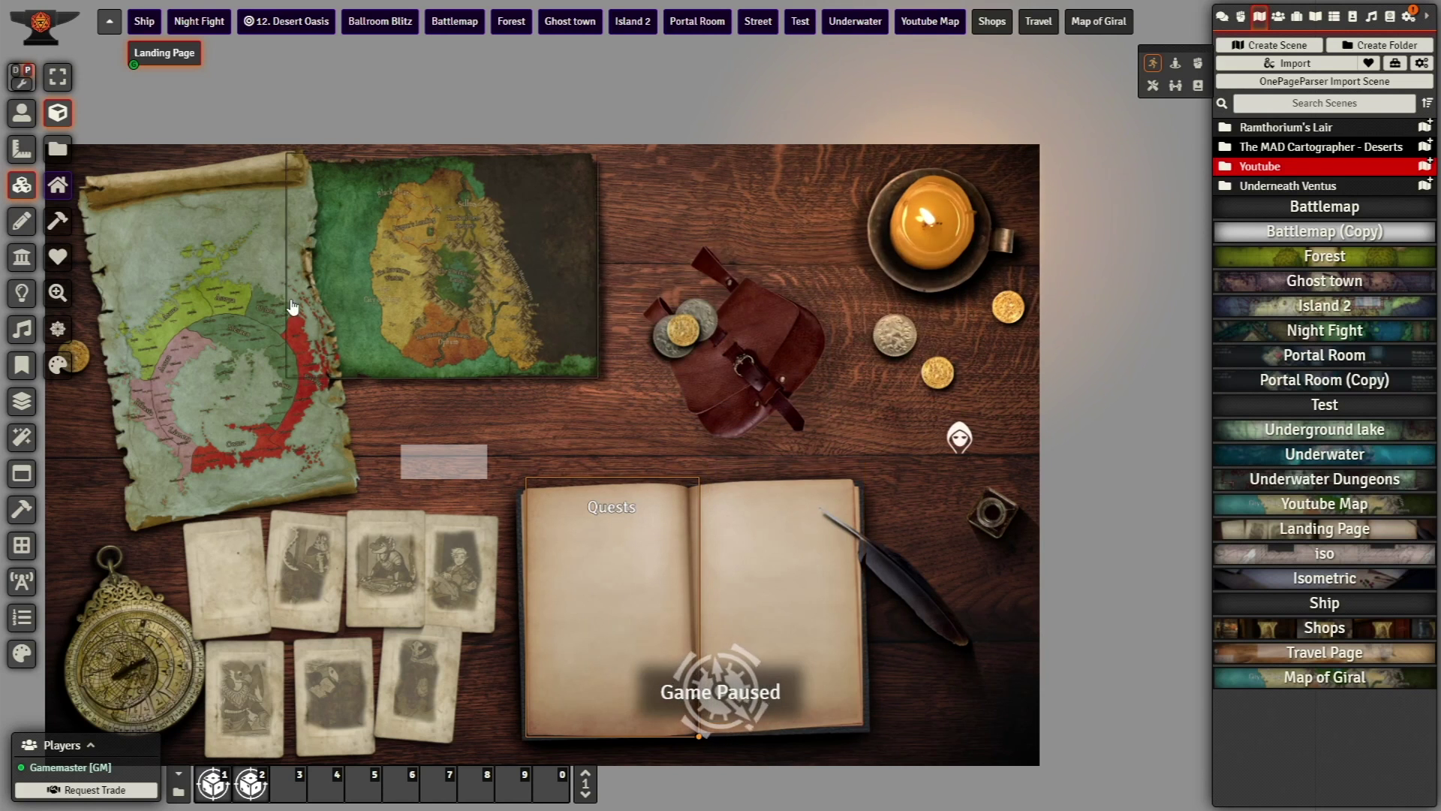
Test the clickable right page of the book from the token layer, and close the journal it opens
{"action": "left_click", "coordinate": [23, 125]}
{"action": "left_click", "coordinate": [735, 527]}
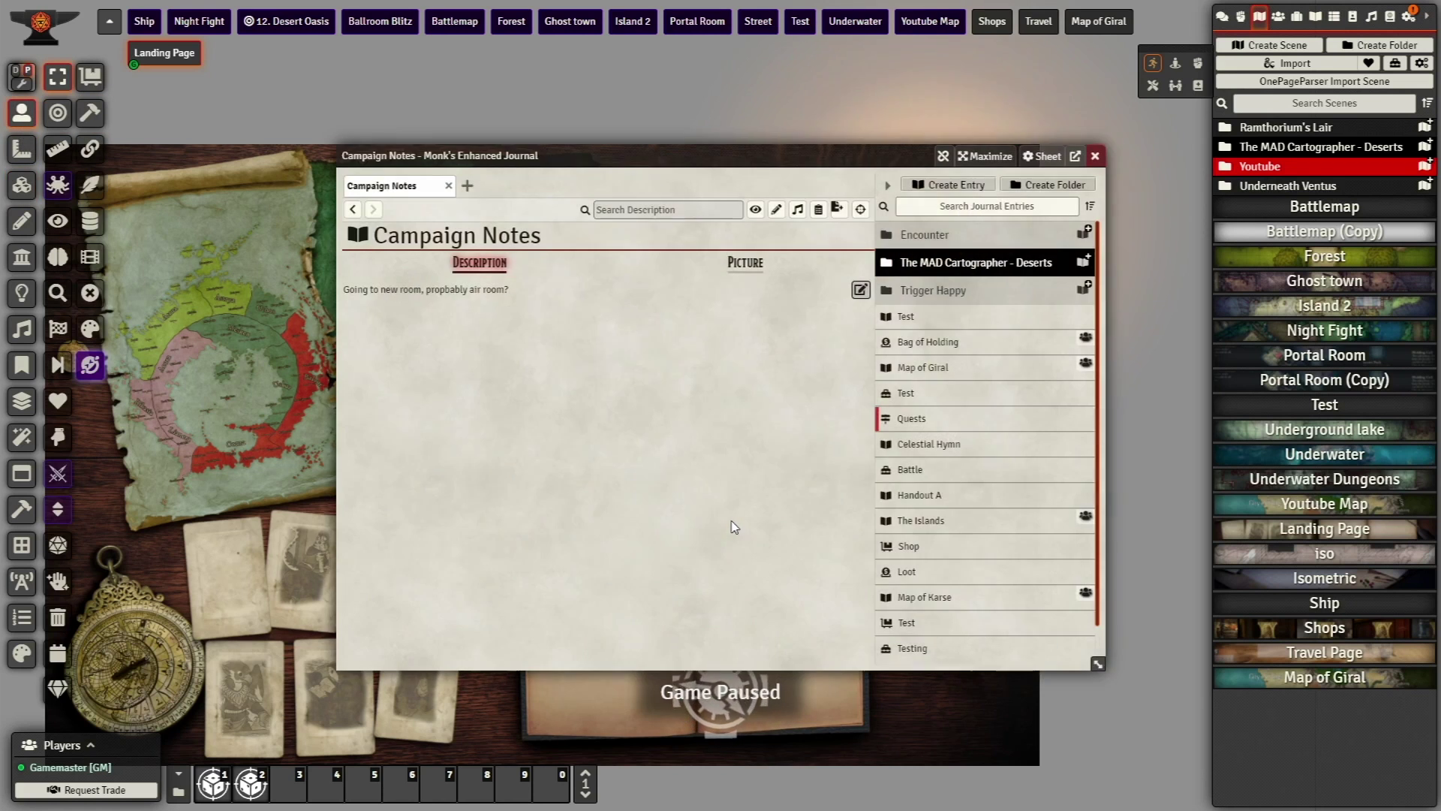
{"action": "key", "text": "Escape"}
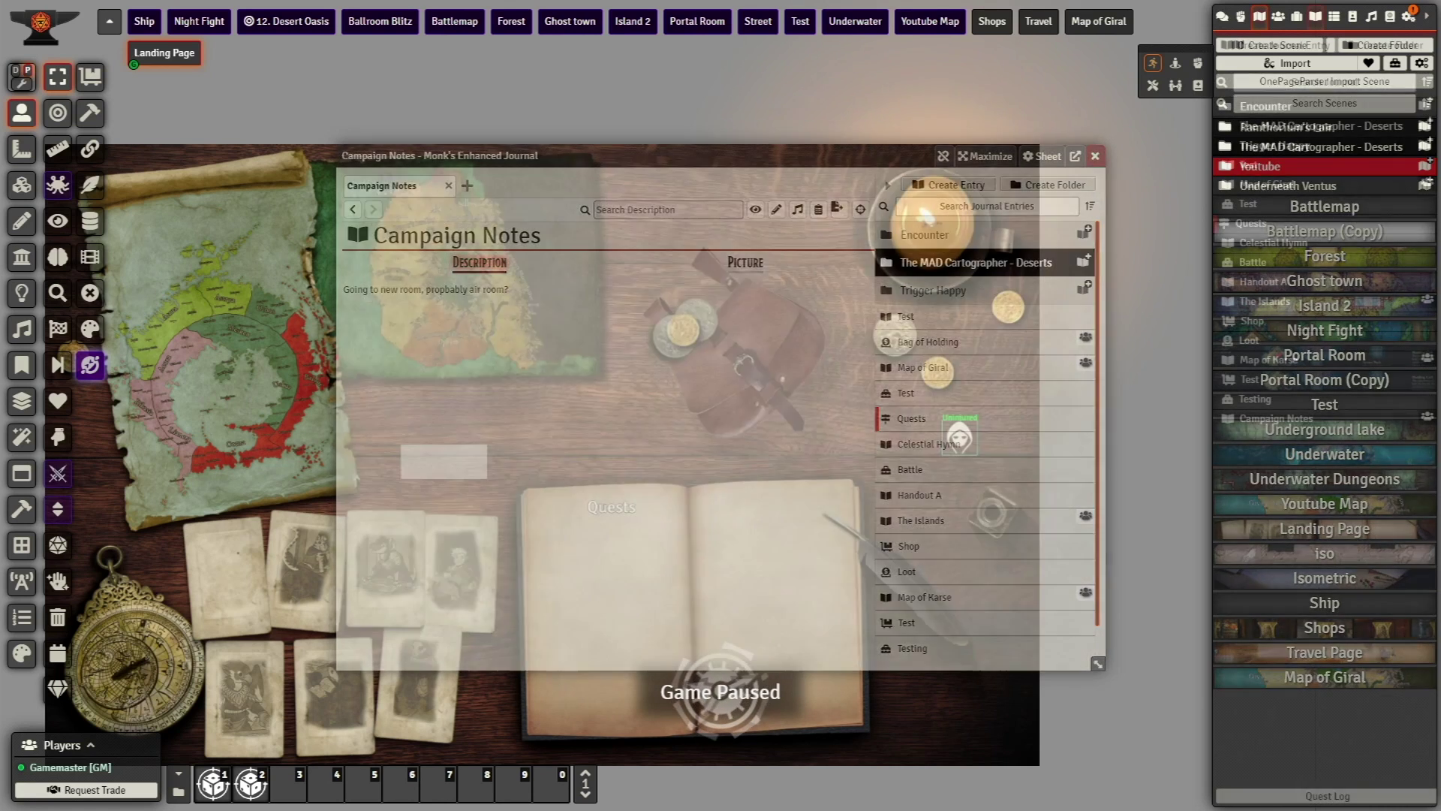
Create a Loot-type journal entry named Bag of Holding
{"action": "left_click", "coordinate": [1315, 15]}
{"action": "left_click", "coordinate": [1235, 45]}
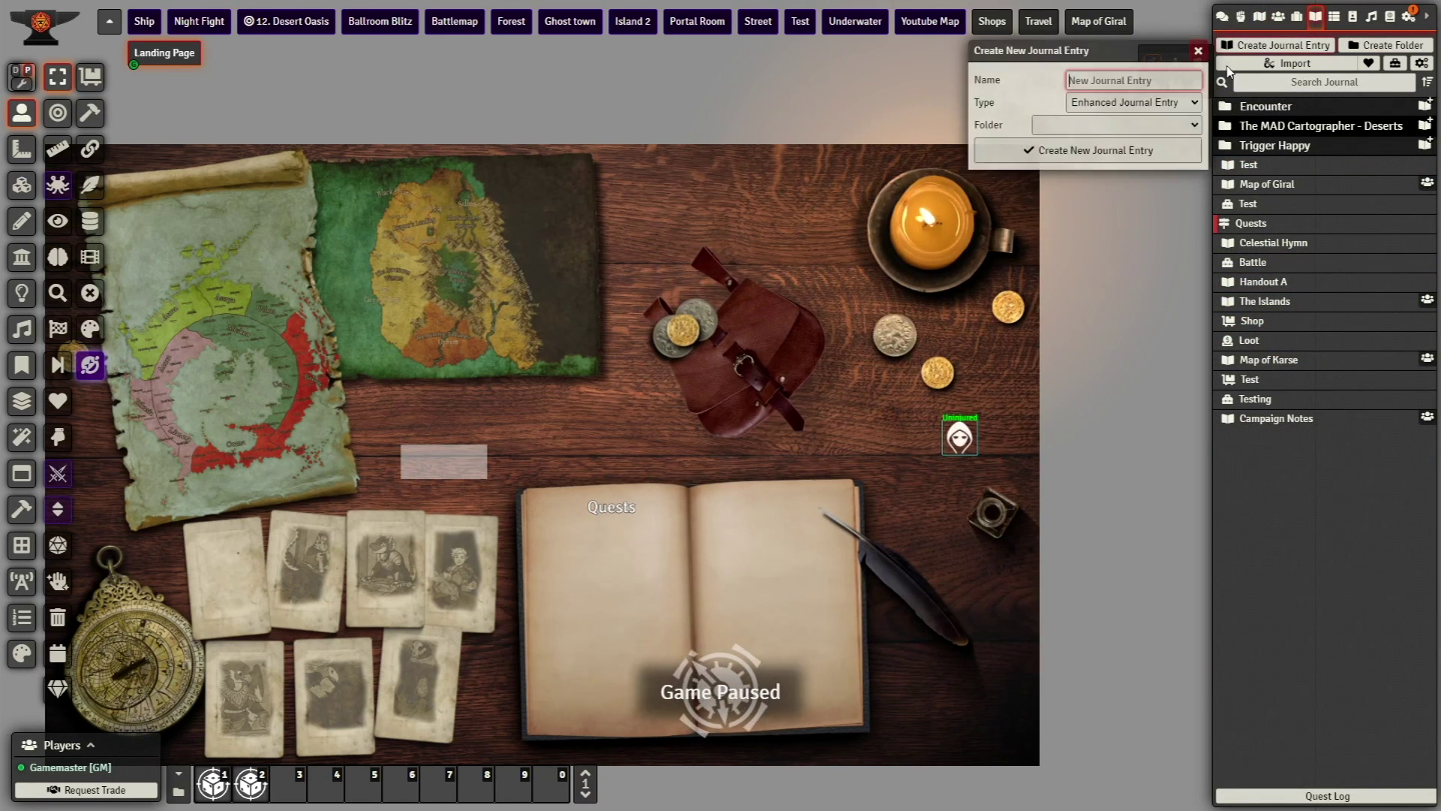
{"action": "left_click", "coordinate": [1115, 103]}
{"action": "left_click", "coordinate": [1112, 154]}
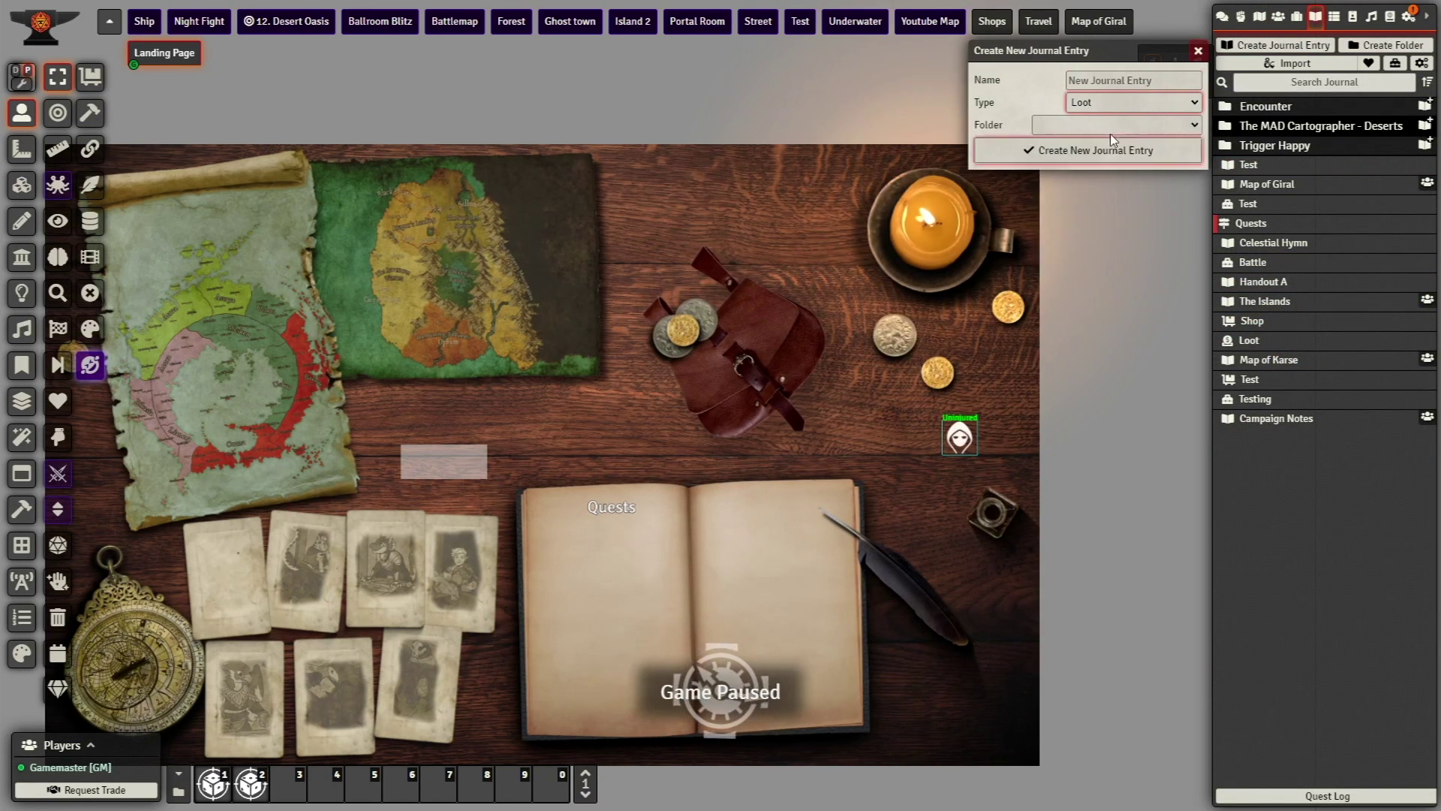
{"action": "left_click", "coordinate": [1110, 89]}
{"action": "type", "text": "Bag of Holding"}
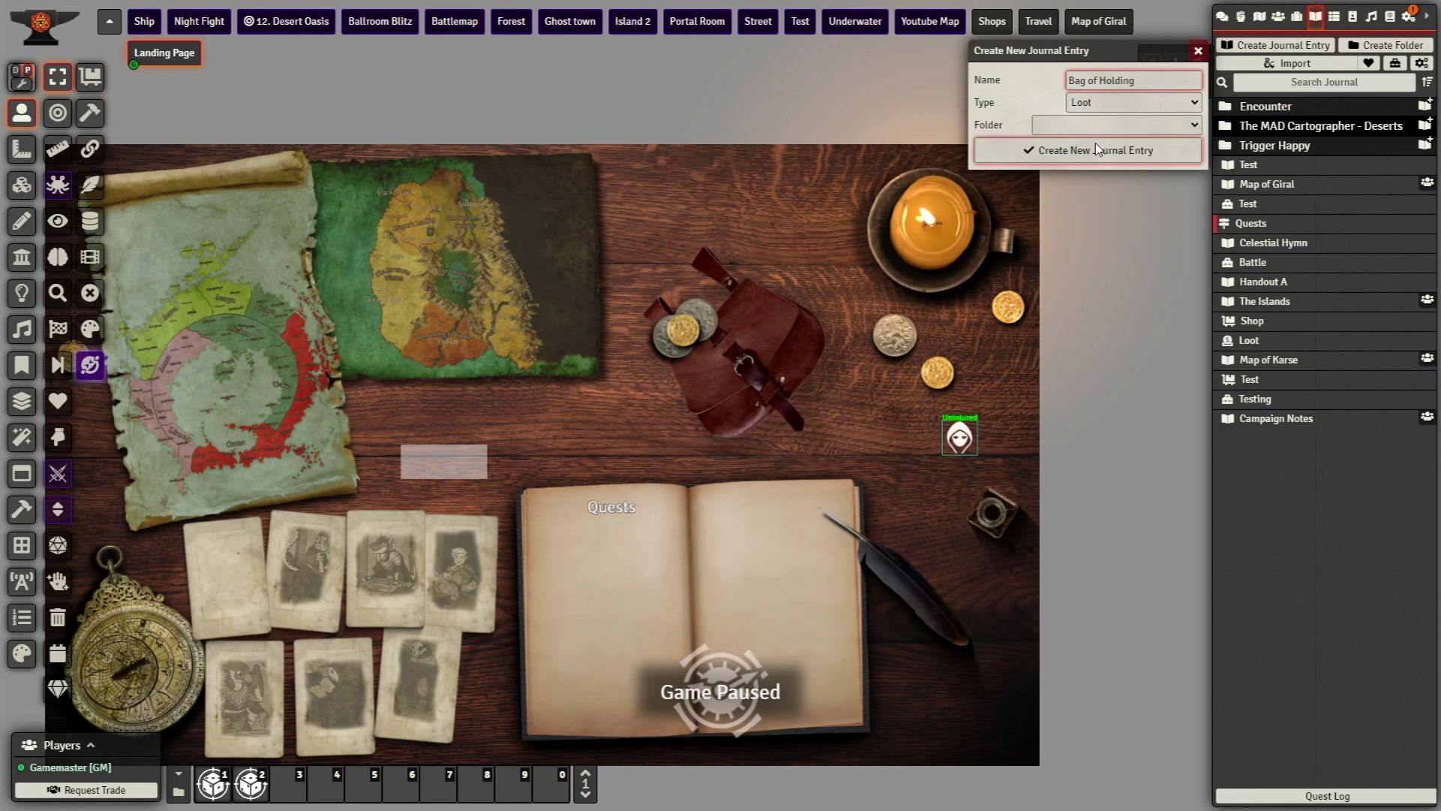
{"action": "left_click", "coordinate": [1096, 149]}
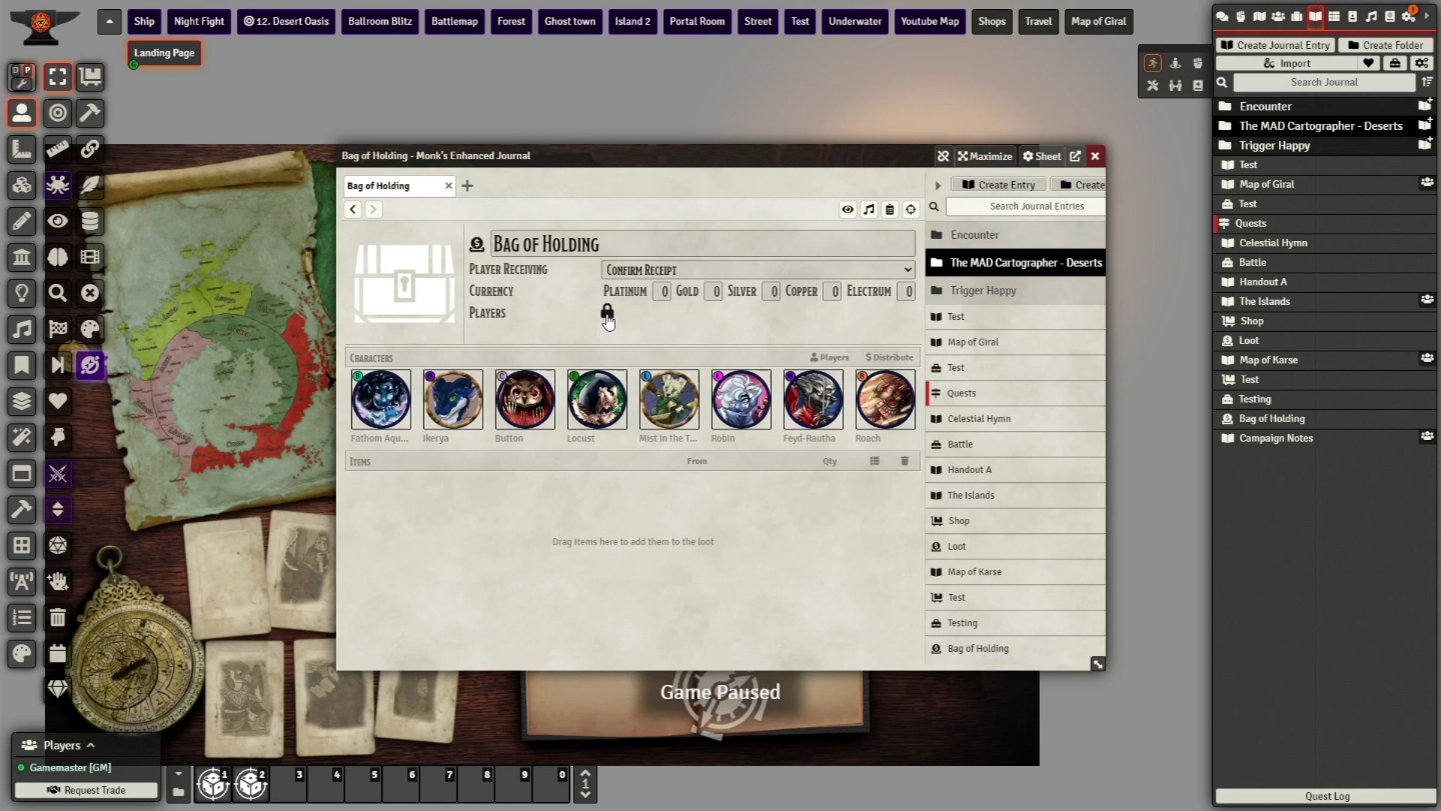
Give All Players Owner permission on the Bag of Holding, set Player Receiving to Anyone, and close the entry
{"action": "left_click", "coordinate": [608, 315]}
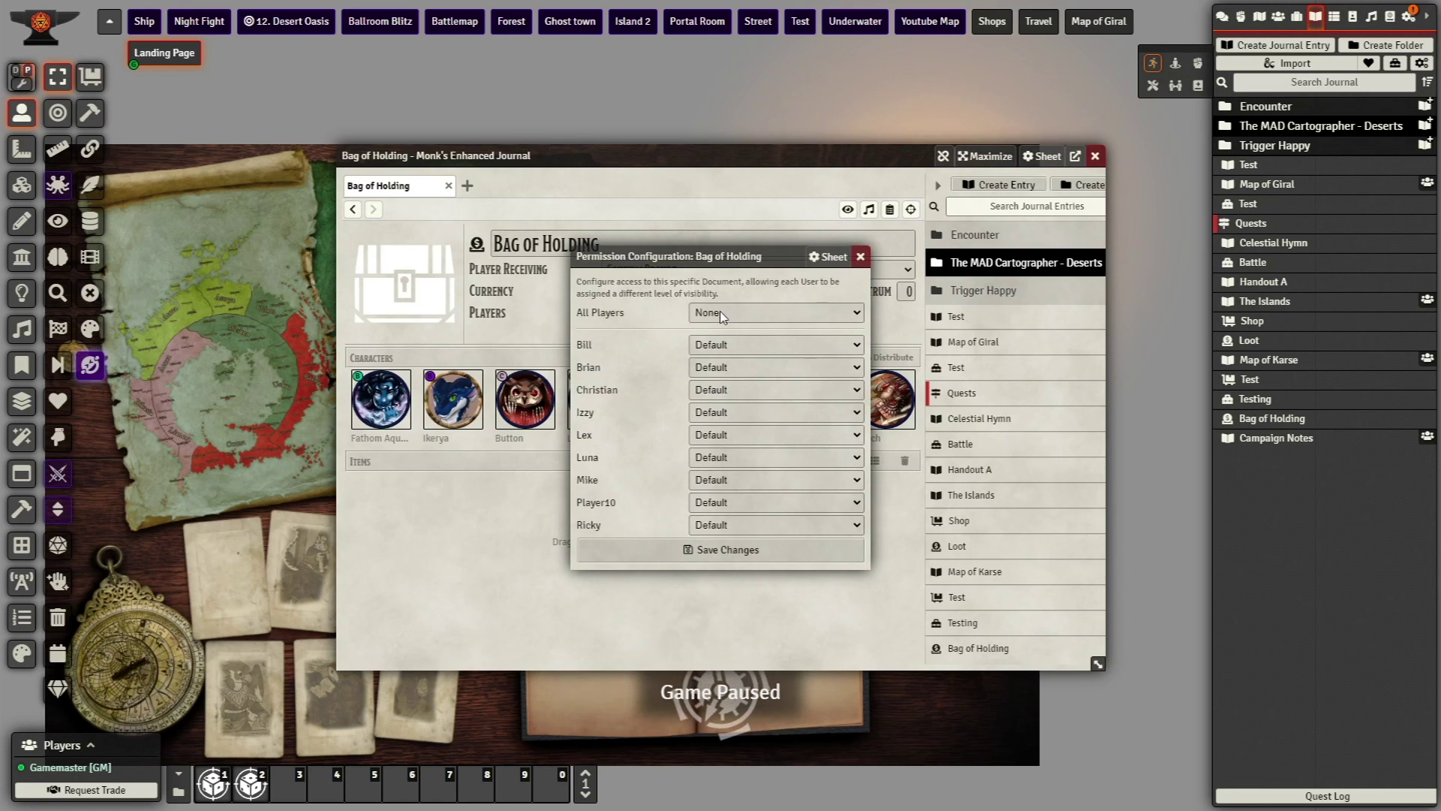
{"action": "left_click", "coordinate": [709, 344]}
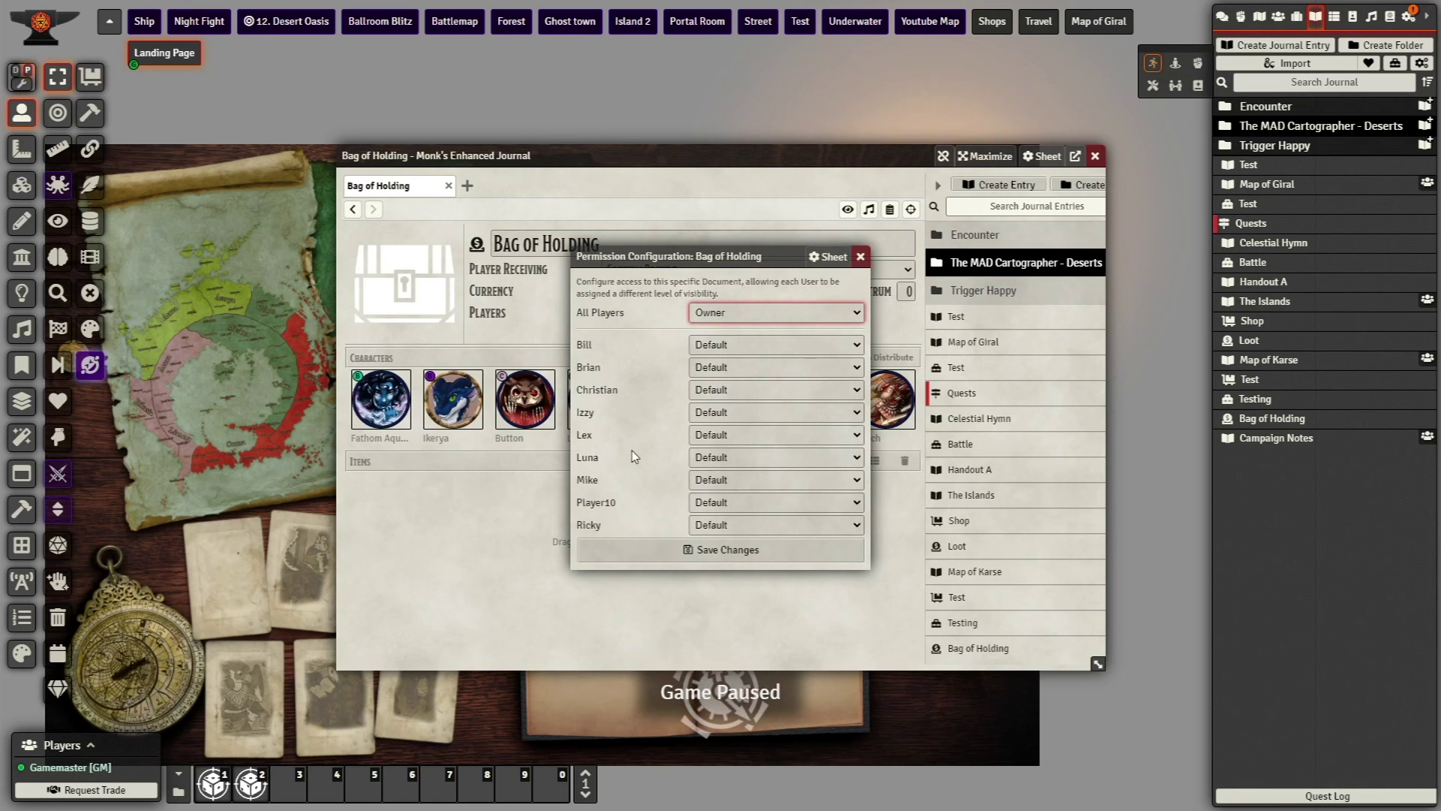
{"action": "left_click", "coordinate": [630, 551]}
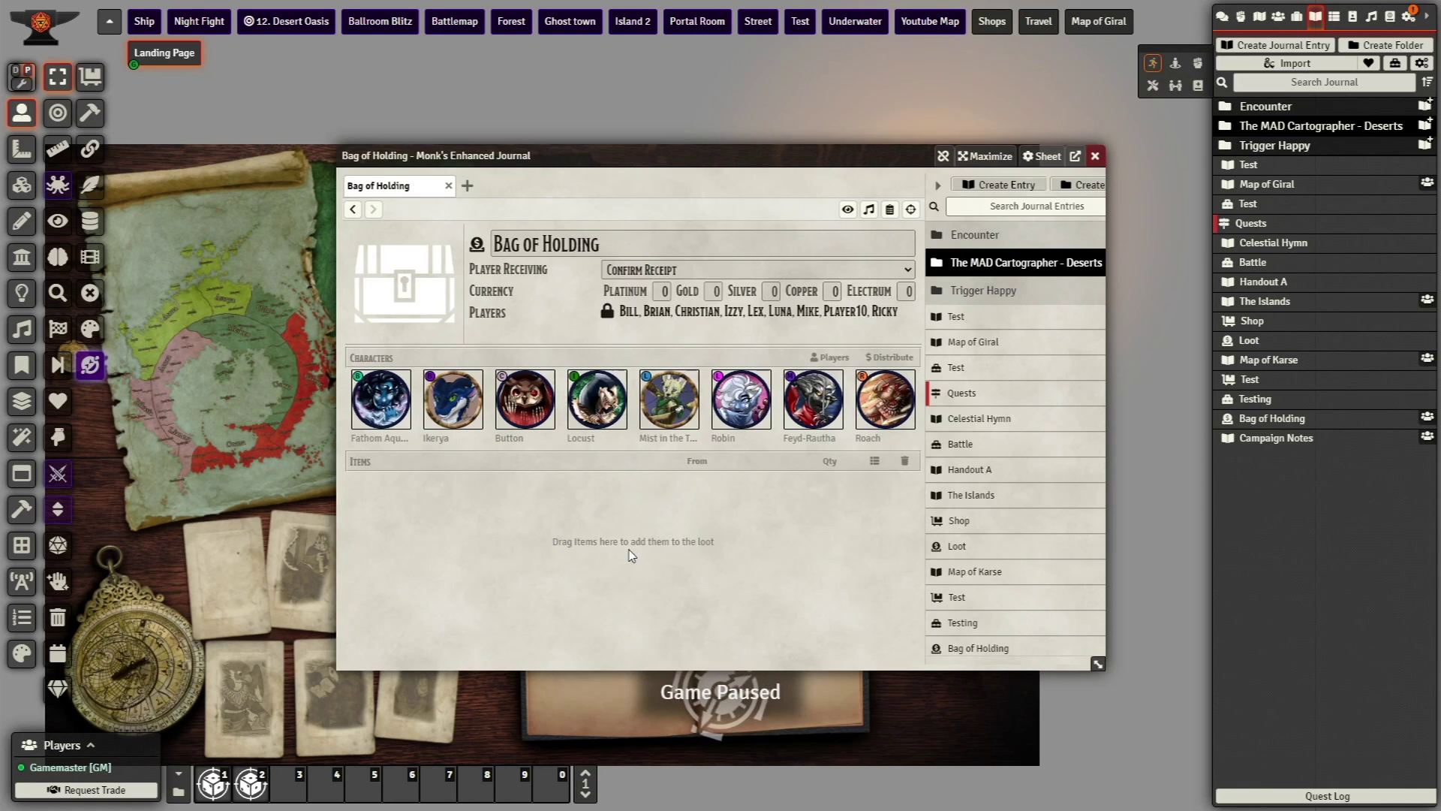
{"action": "left_click", "coordinate": [827, 267]}
{"action": "left_click", "coordinate": [676, 284]}
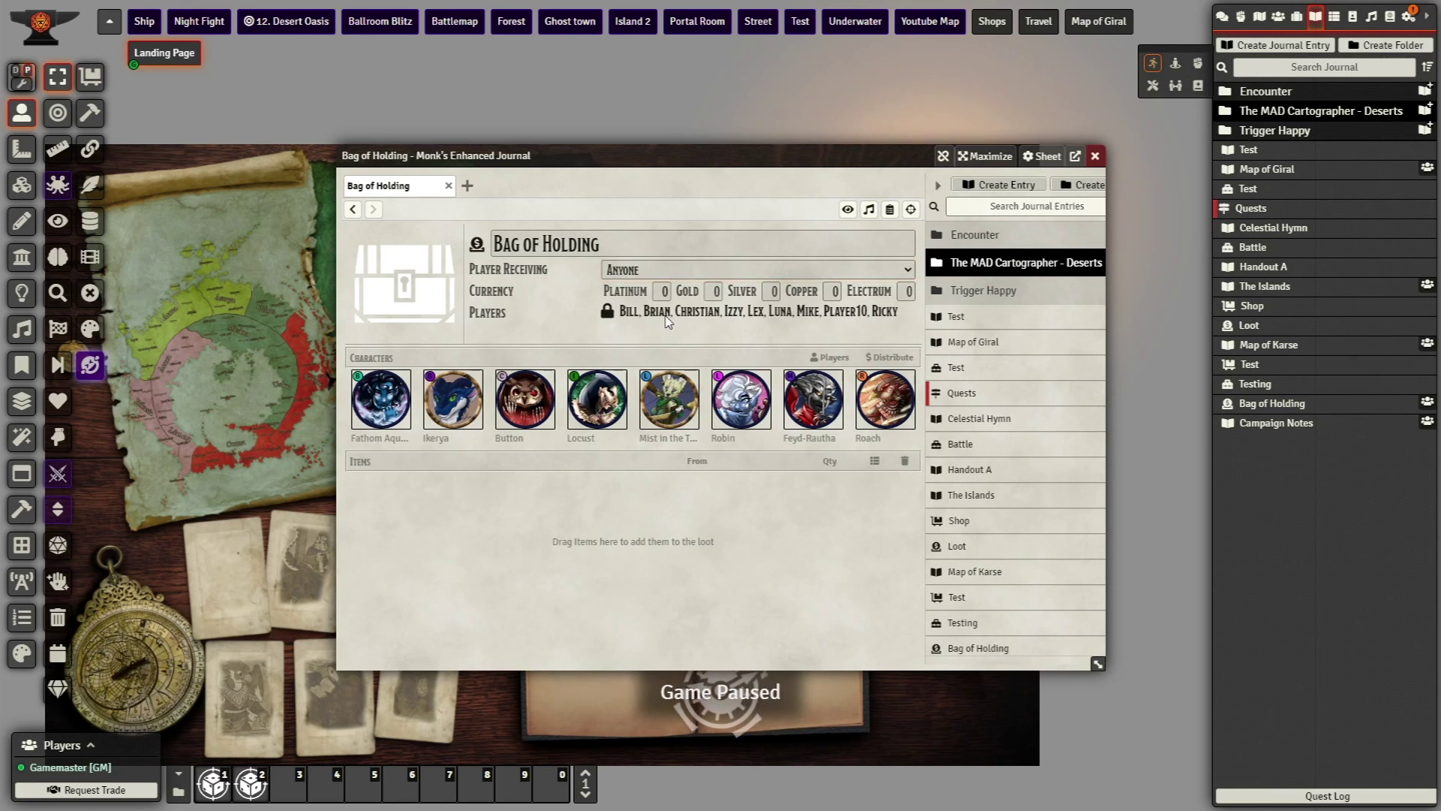
{"action": "left_click", "coordinate": [1095, 157]}
Add an Open a Journal action to the leather pouch tile, with Bag of Holding as its entity
{"action": "left_click", "coordinate": [1409, 16]}
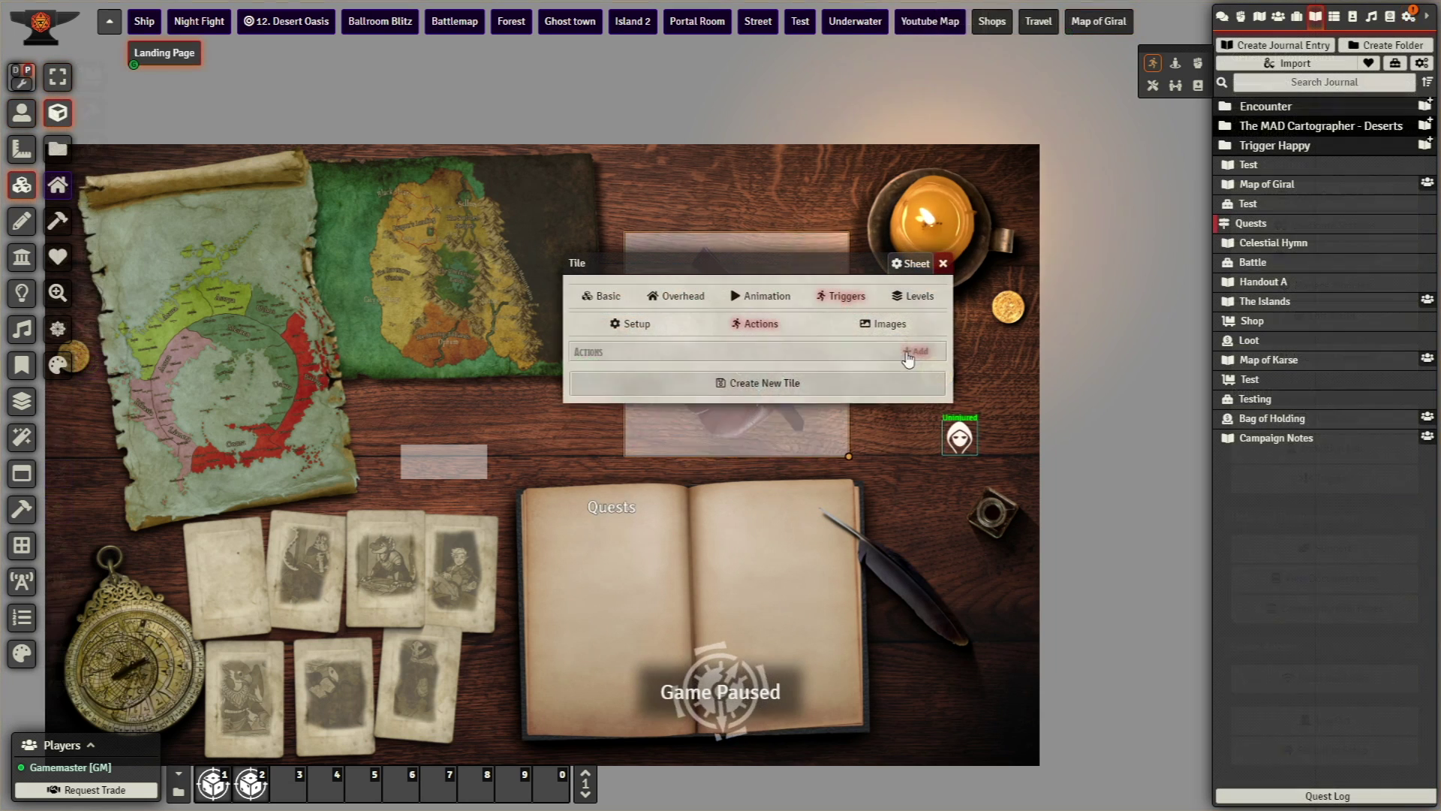
{"action": "left_click", "coordinate": [729, 380]}
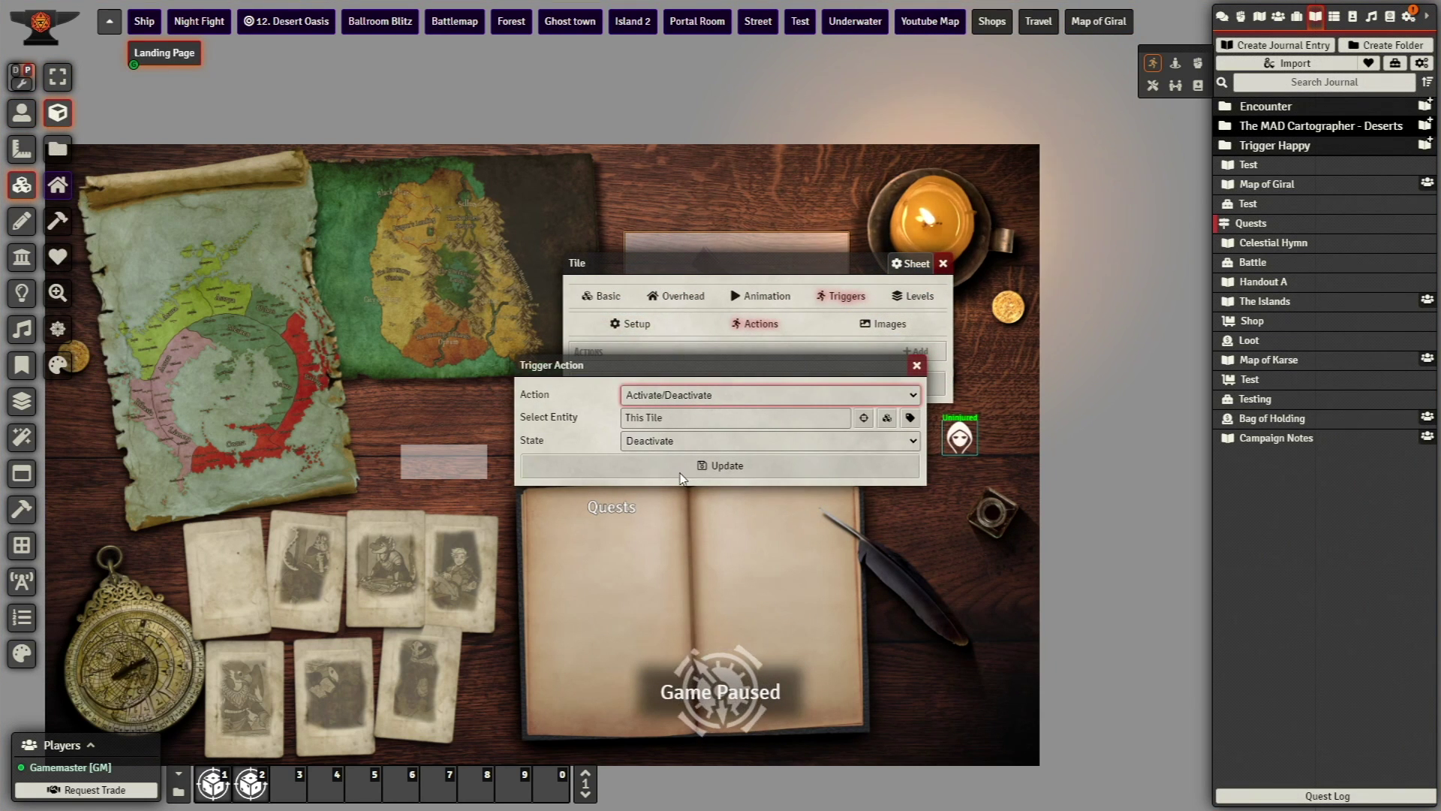
{"action": "key", "text": "o"}
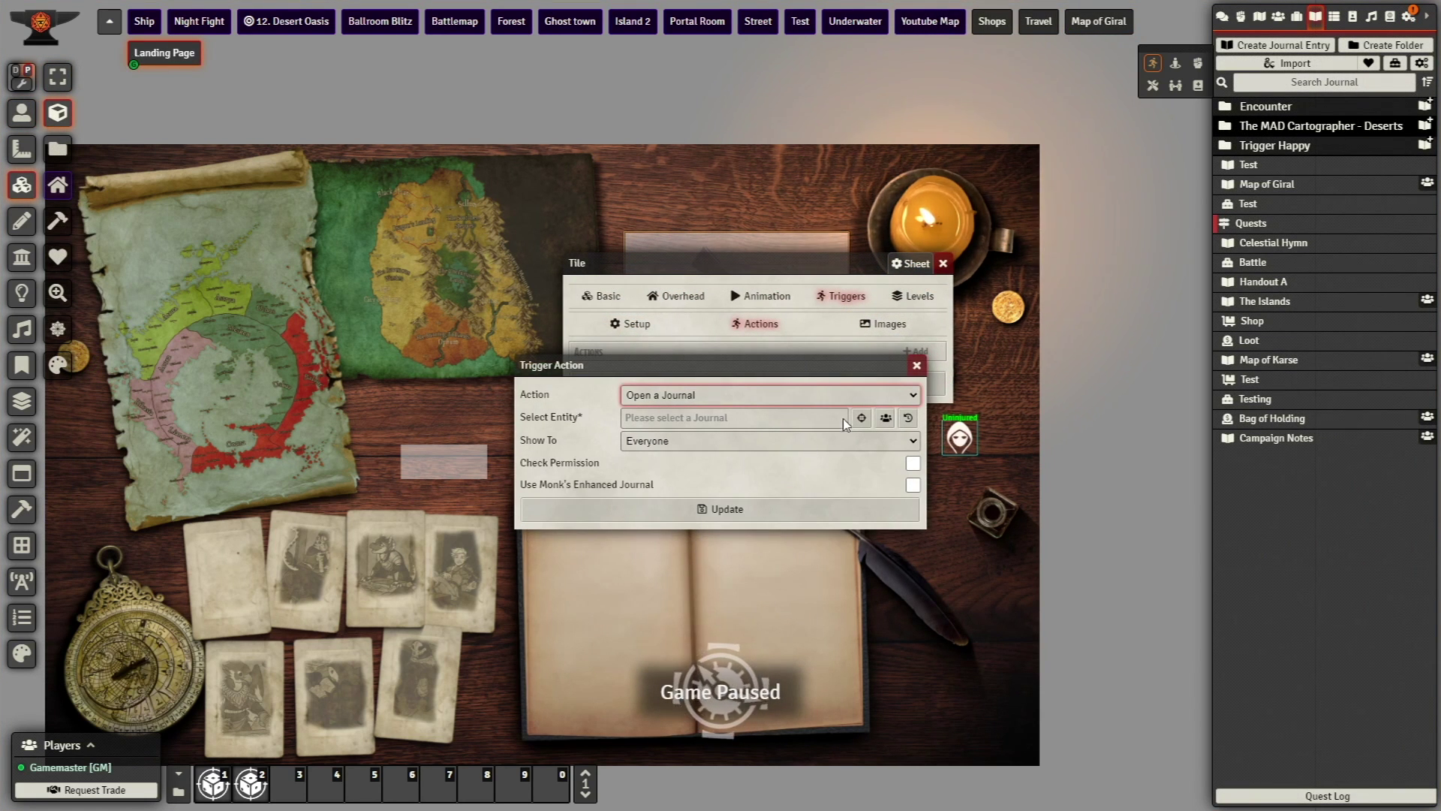
{"action": "left_click", "coordinate": [862, 419]}
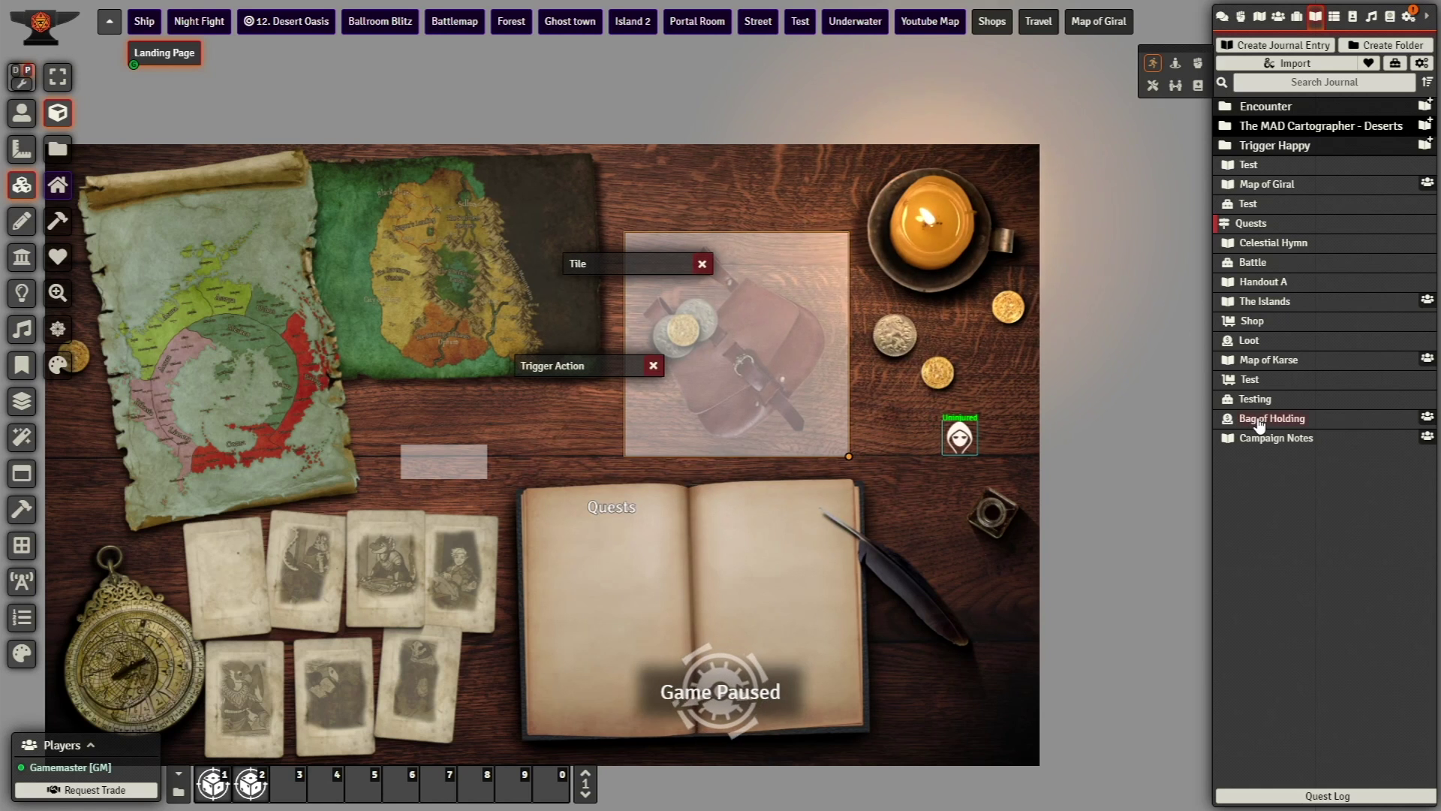
{"action": "left_click", "coordinate": [1260, 422]}
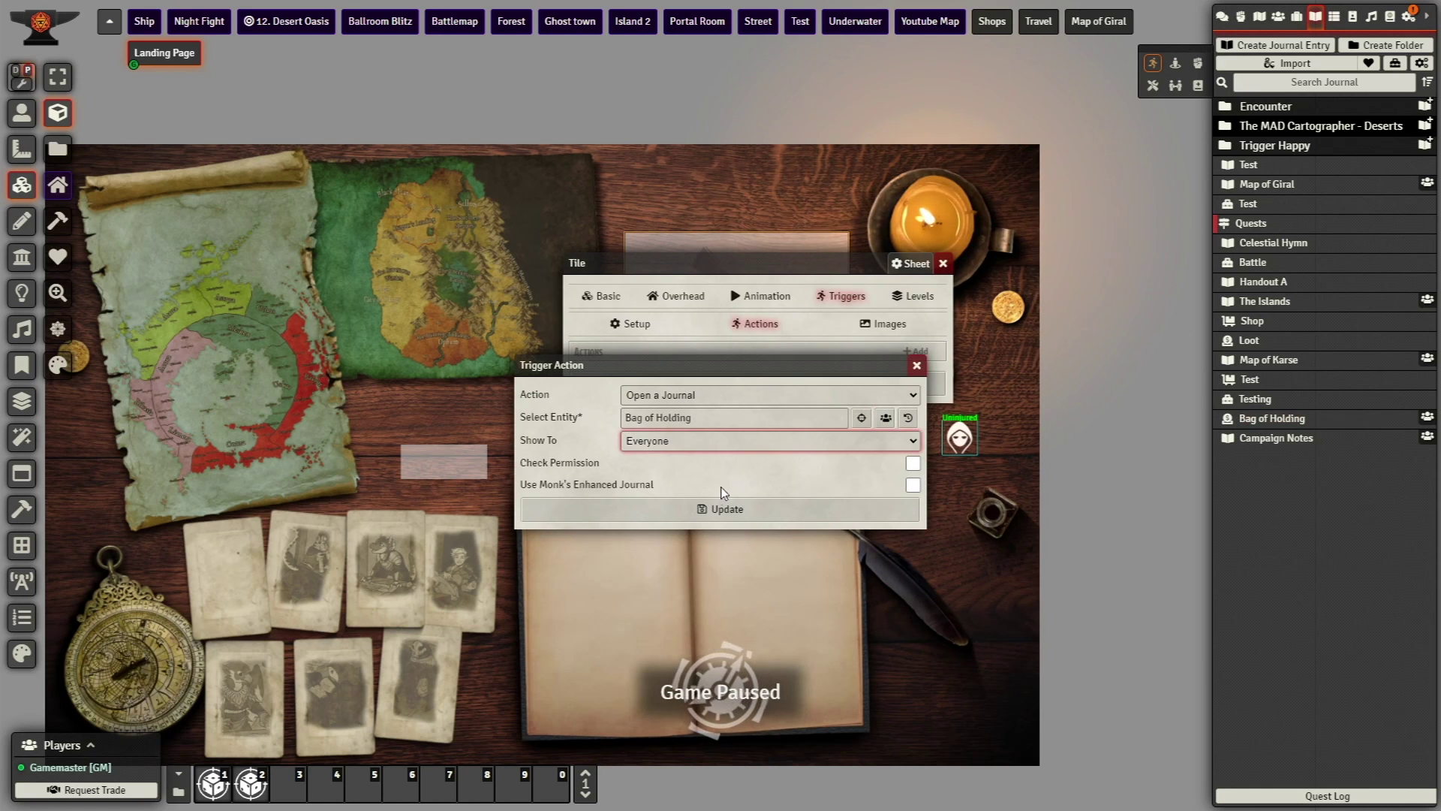
Show the journal to the Triggering Player using Monk's Enhanced Journal, create the pouch tile, and test it
{"action": "key", "text": "t"}
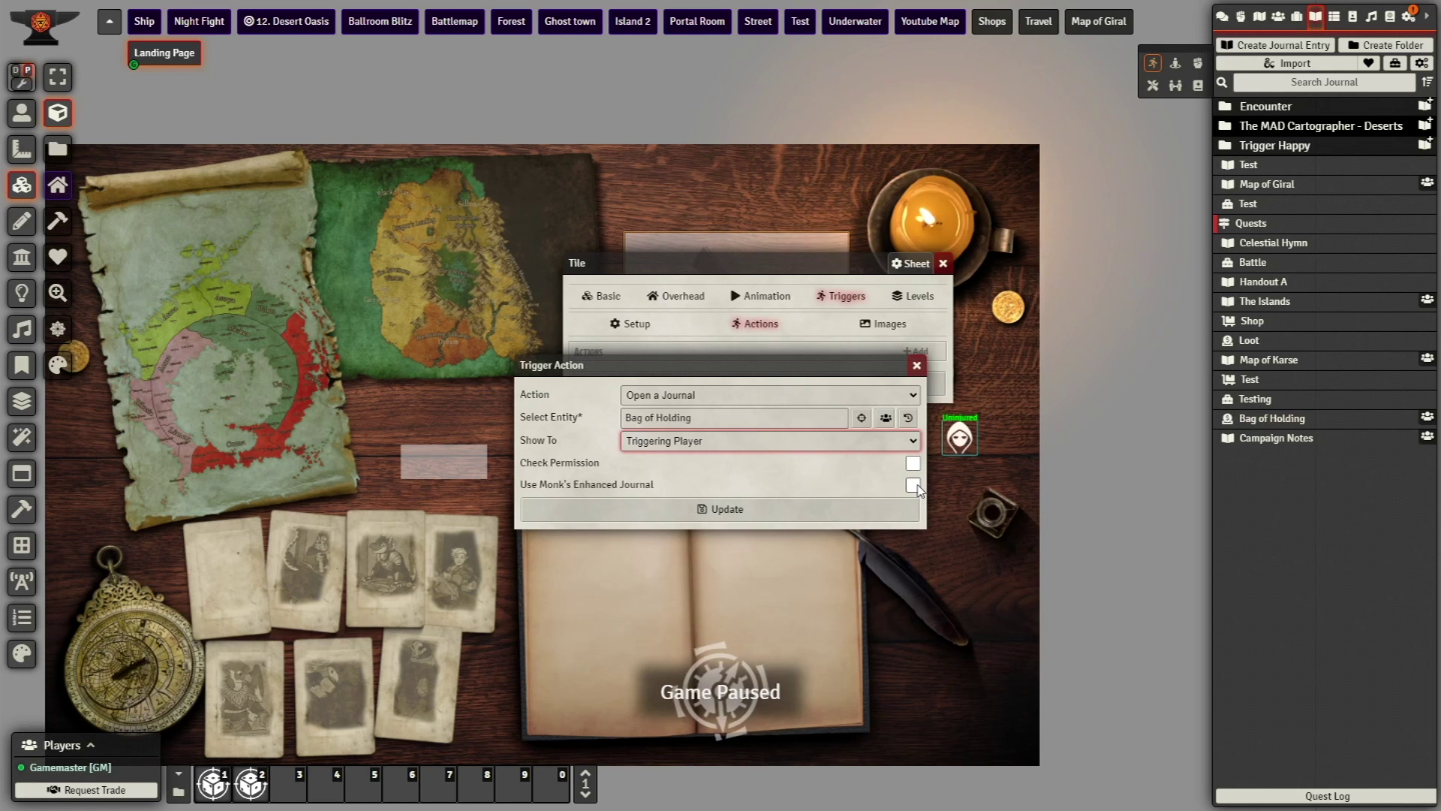
{"action": "left_click", "coordinate": [914, 486]}
{"action": "left_click", "coordinate": [717, 511]}
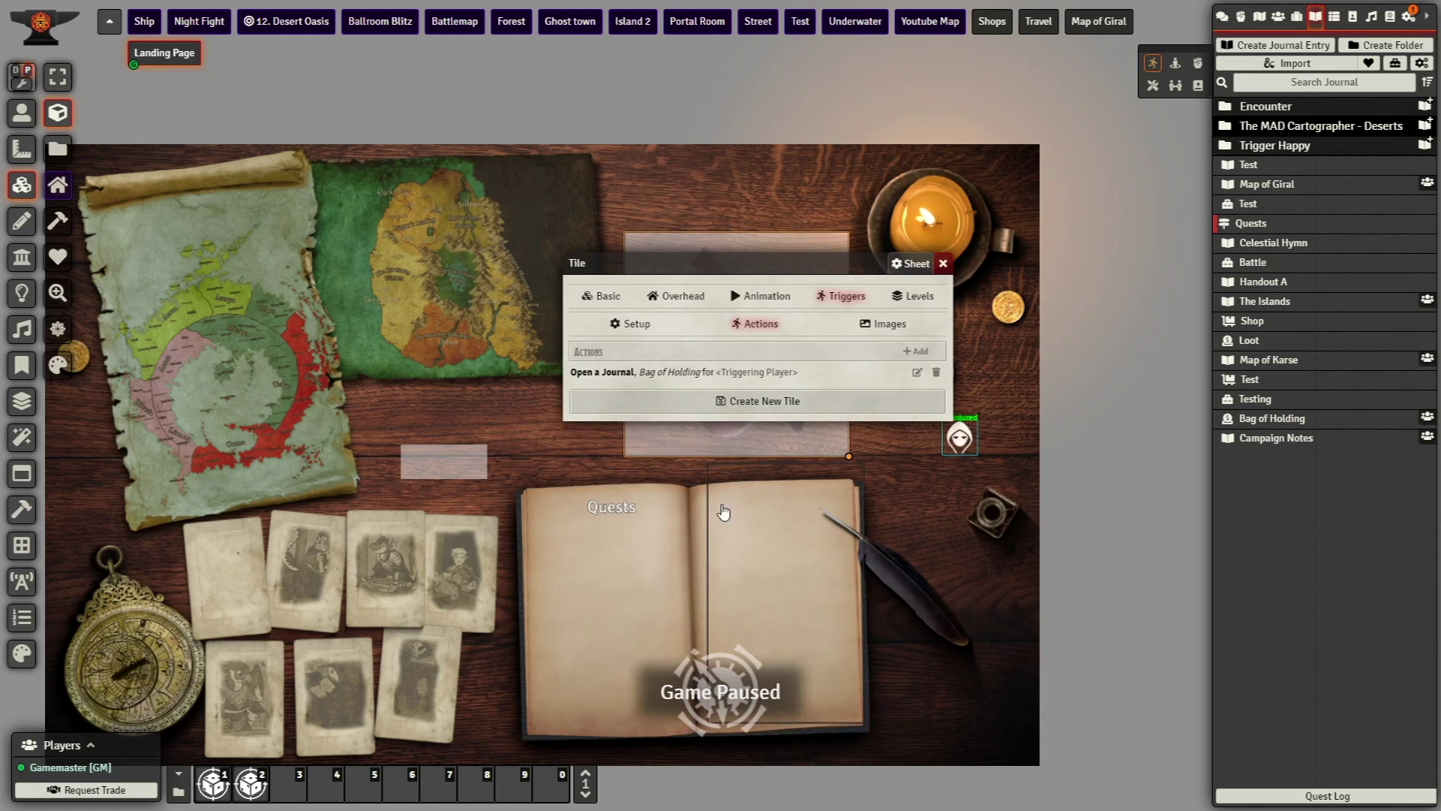
{"action": "left_click", "coordinate": [709, 403]}
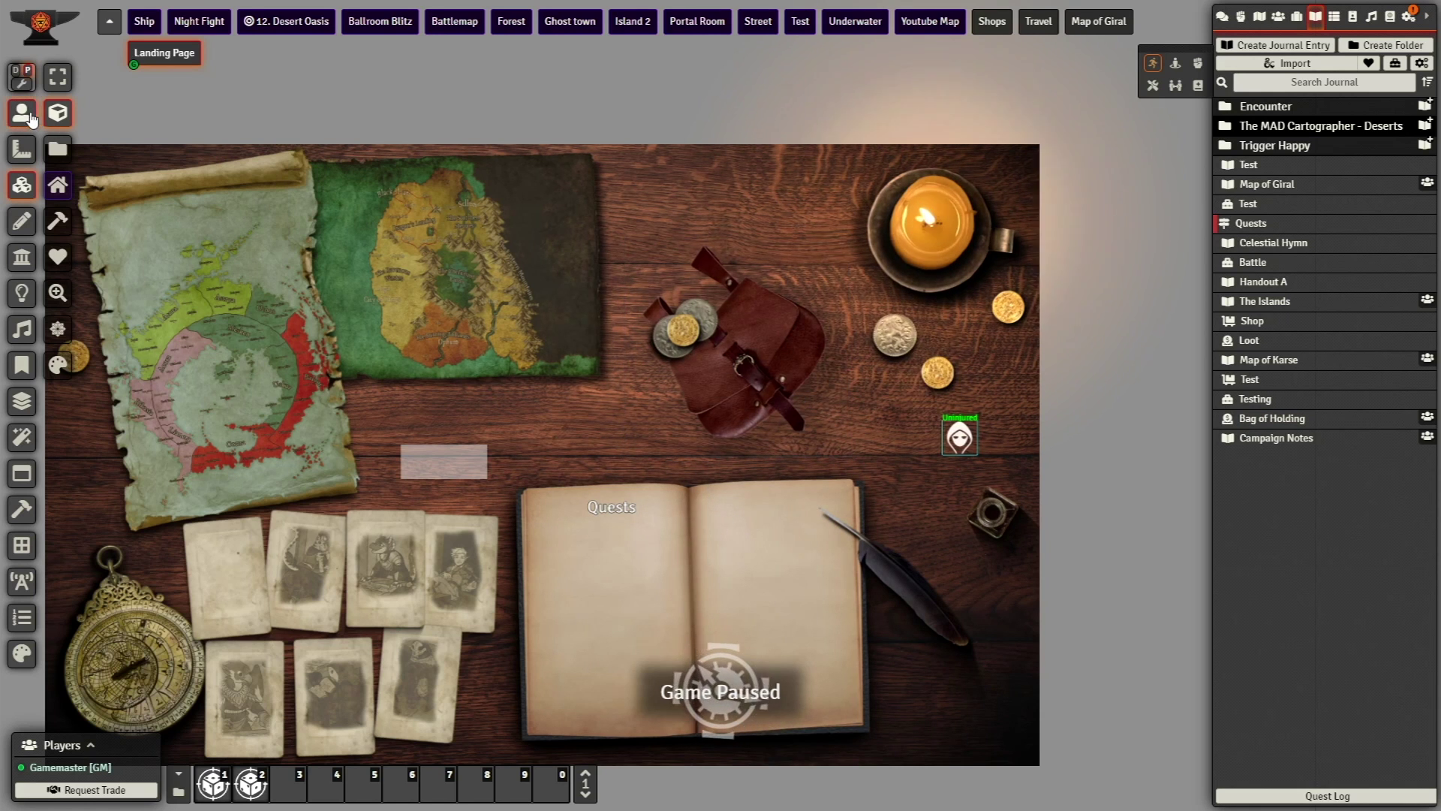
{"action": "left_click", "coordinate": [22, 113]}
{"action": "left_click", "coordinate": [726, 345]}
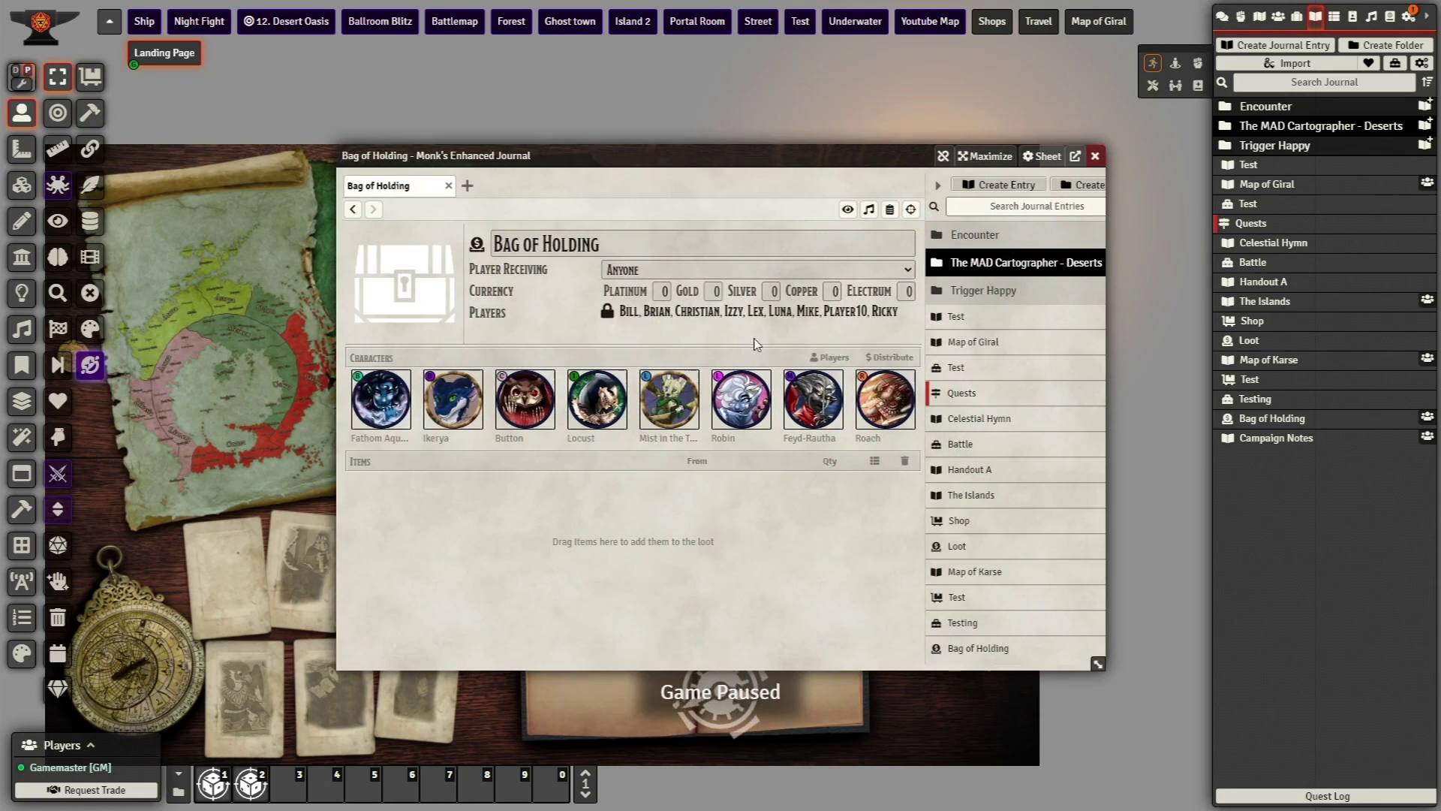